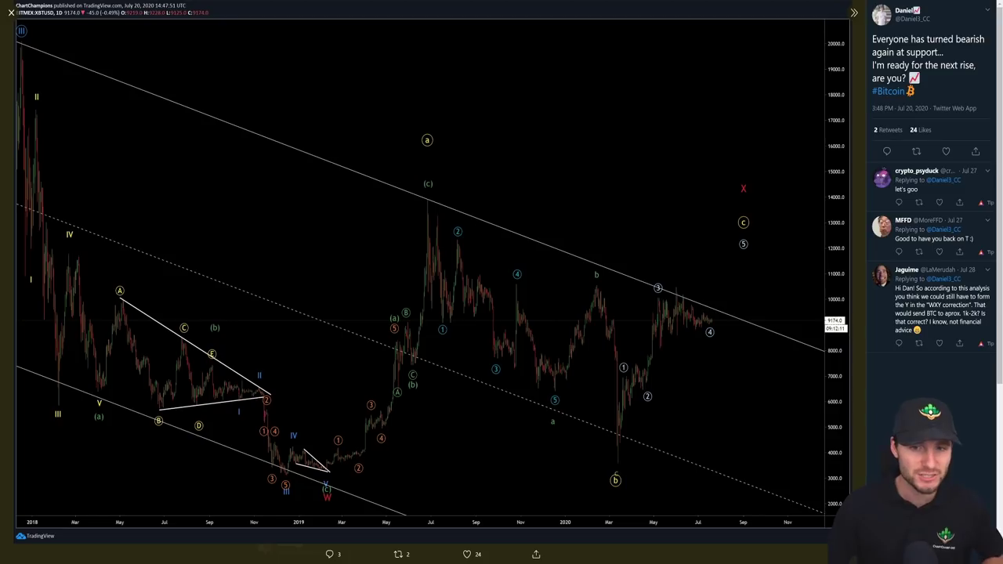
# - Close the tweet page and view the first chart image posted in Discord's bitcoin-charts channel
pyautogui.hotkey('ctrl', 'w')
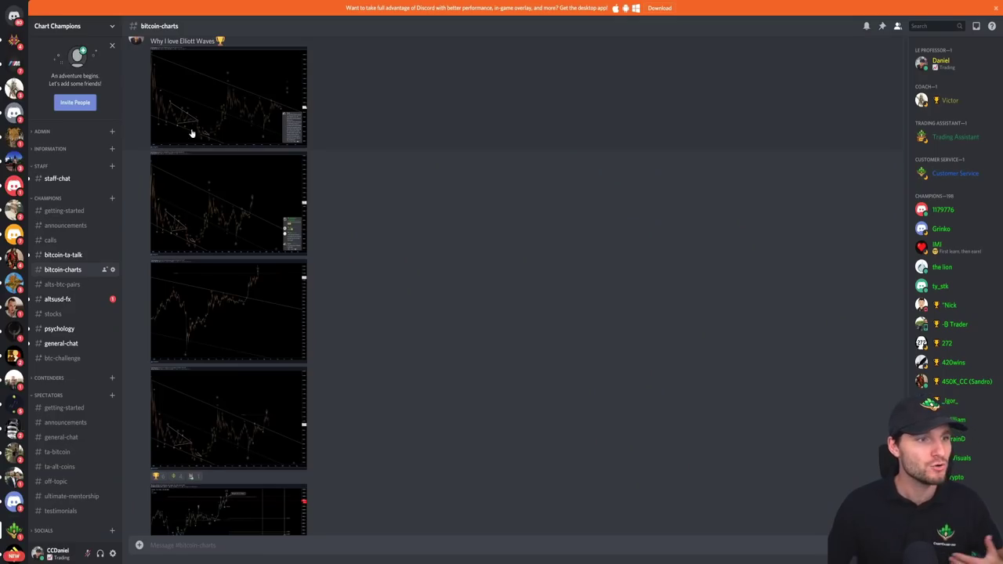
pyautogui.click(237, 122)
pyautogui.click(852, 359)
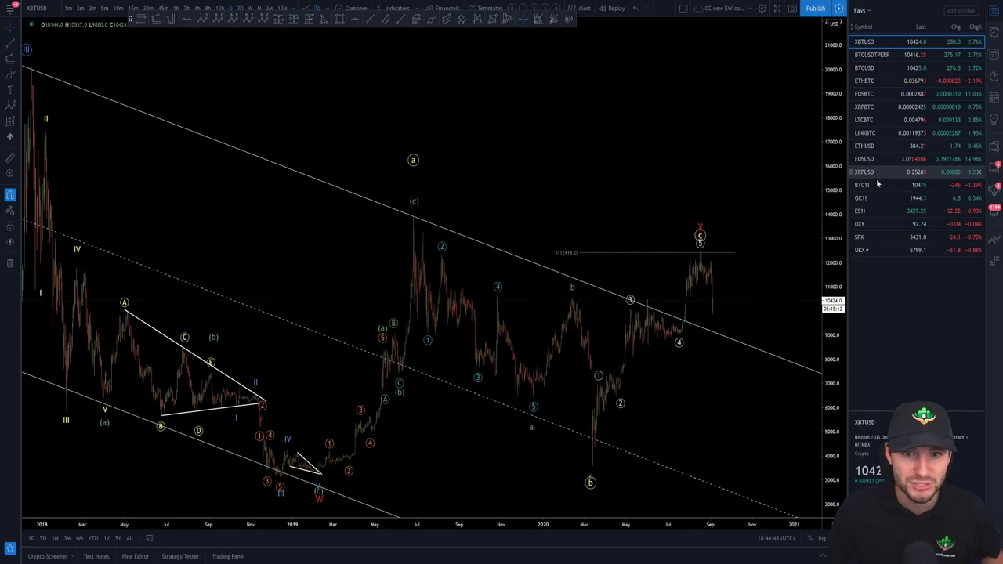
# - Load the ES1! futures symbol from the watchlist to examine the S&P 500 price action
pyautogui.click(870, 212)
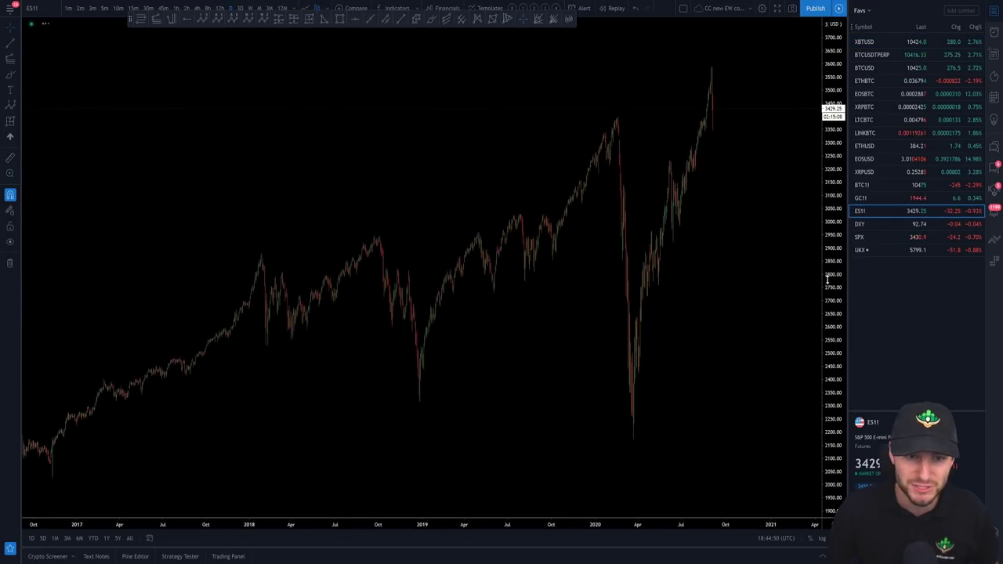
pyautogui.scroll(3, 651, 188)
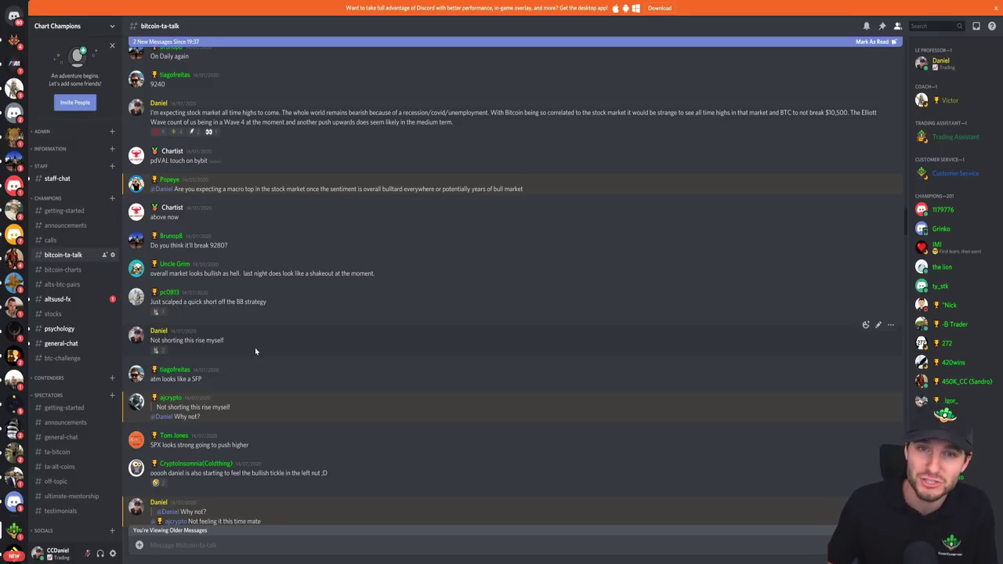
# - Review the target discussion in Discord's bitcoin-ta-talk channel and view both attached trade-result images
pyautogui.scroll(-1, 386, 337)
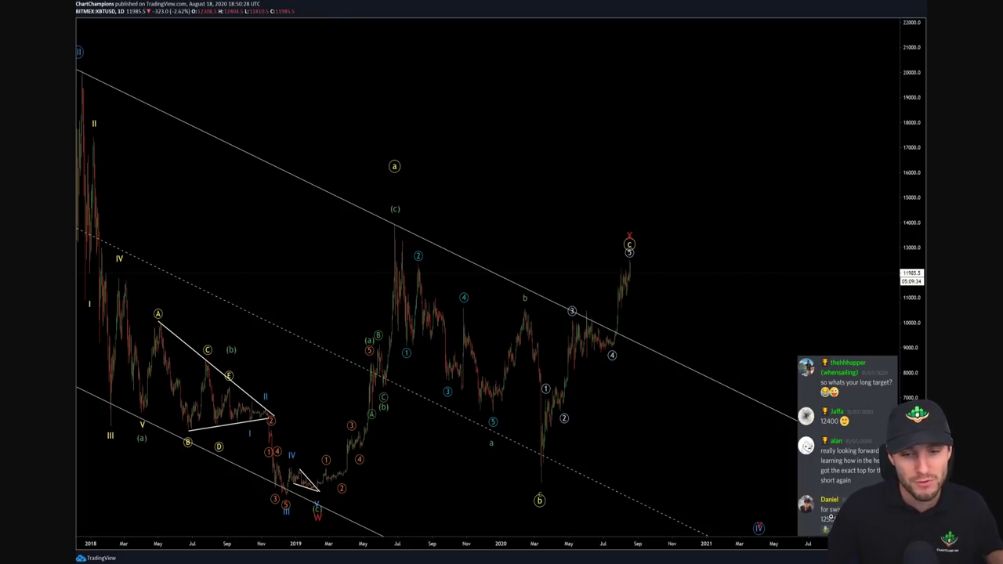
pyautogui.hotkey('ctrl', 'Tab')
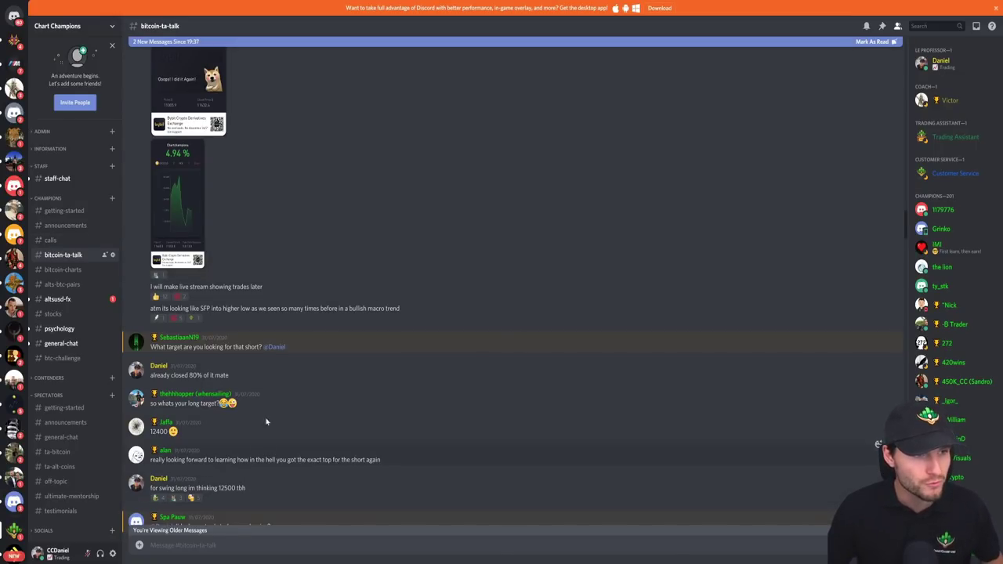
pyautogui.scroll(2, 246, 384)
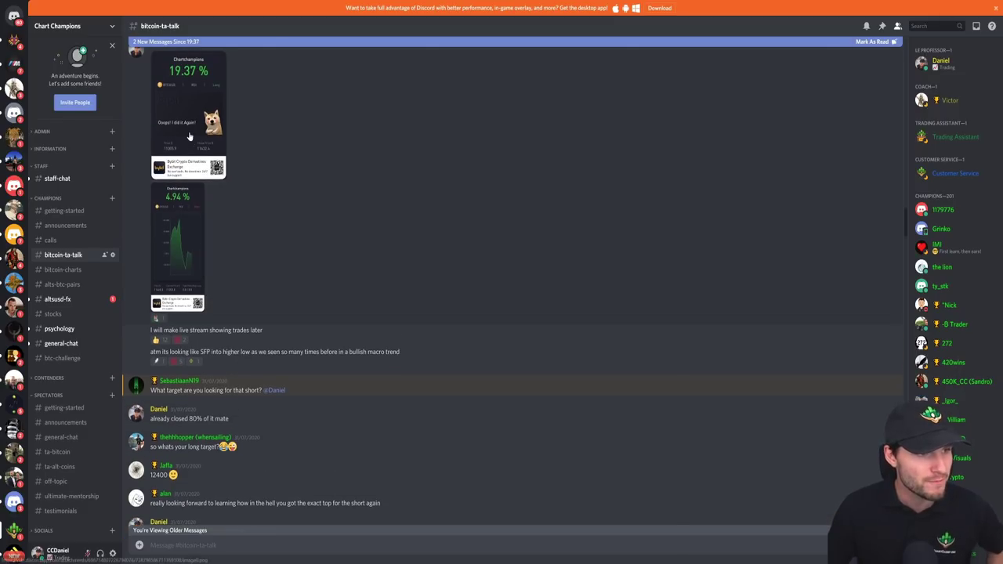
pyautogui.click(188, 86)
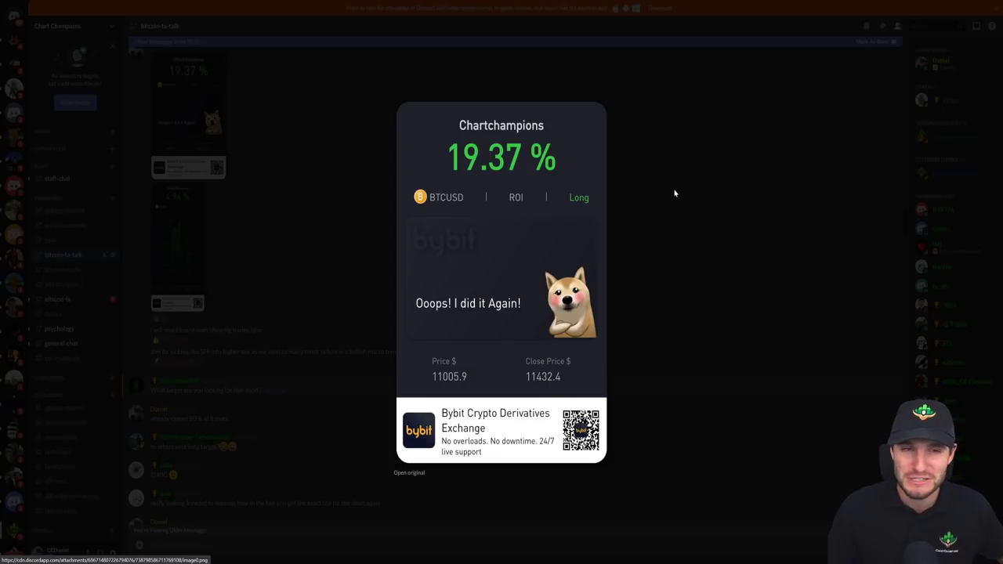
pyautogui.click(692, 139)
pyautogui.click(170, 244)
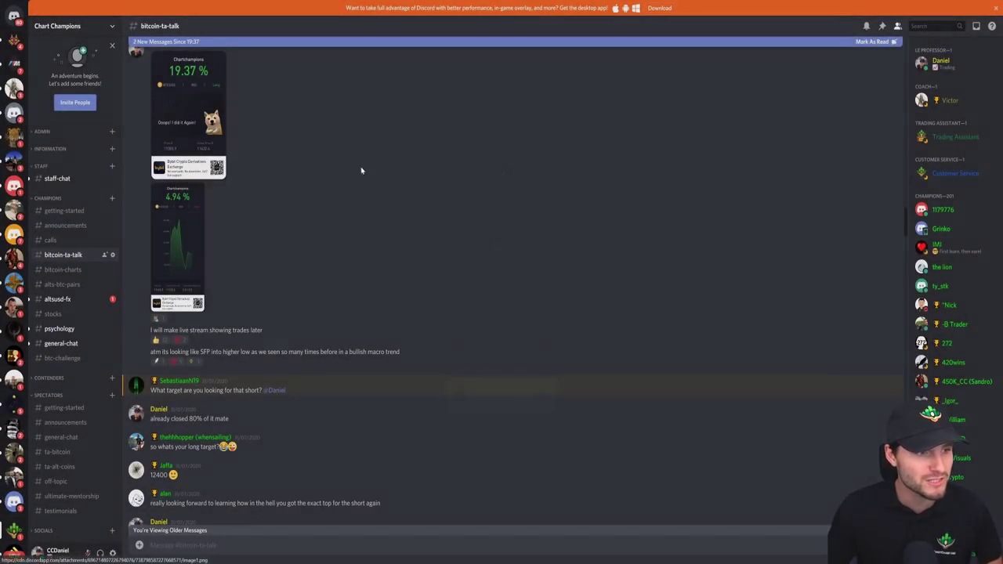
pyautogui.click(664, 192)
pyautogui.scroll(-1, 223, 363)
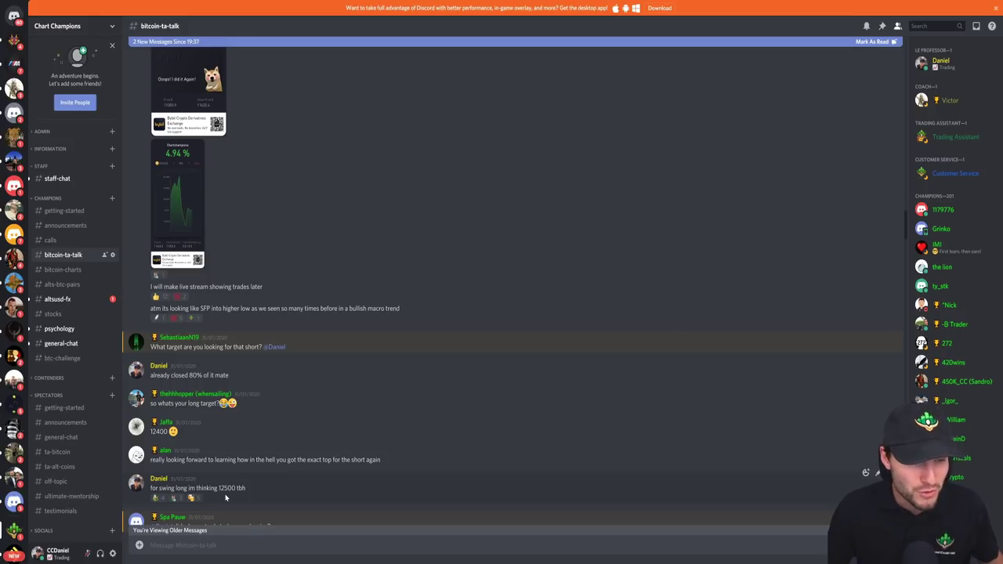
# - Switch to TradingView and load the XBTUSD chart, focused on the rise from the March low to the latest wave 5
pyautogui.hotkey('alt', 'Tab')
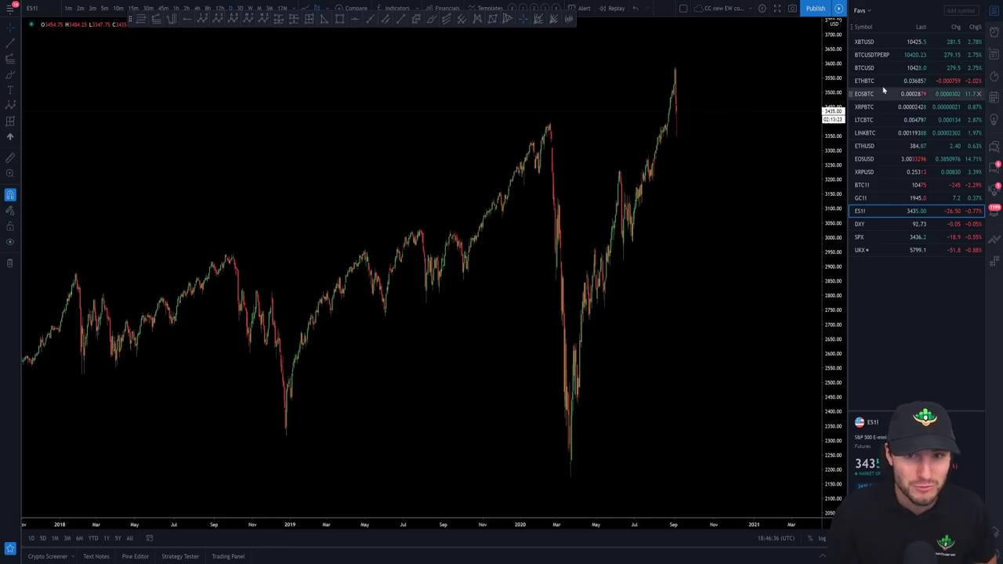
pyautogui.click(865, 41)
pyautogui.scroll(5, 781, 179)
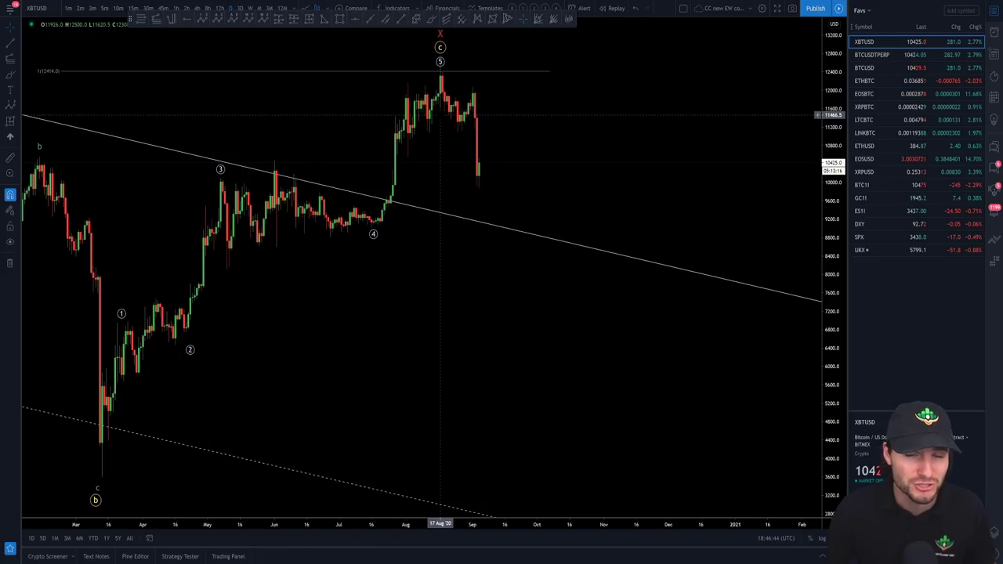
# - Switch to Discord and read the September short-position posts in the calls channel
pyautogui.hotkey('alt', 'Tab')
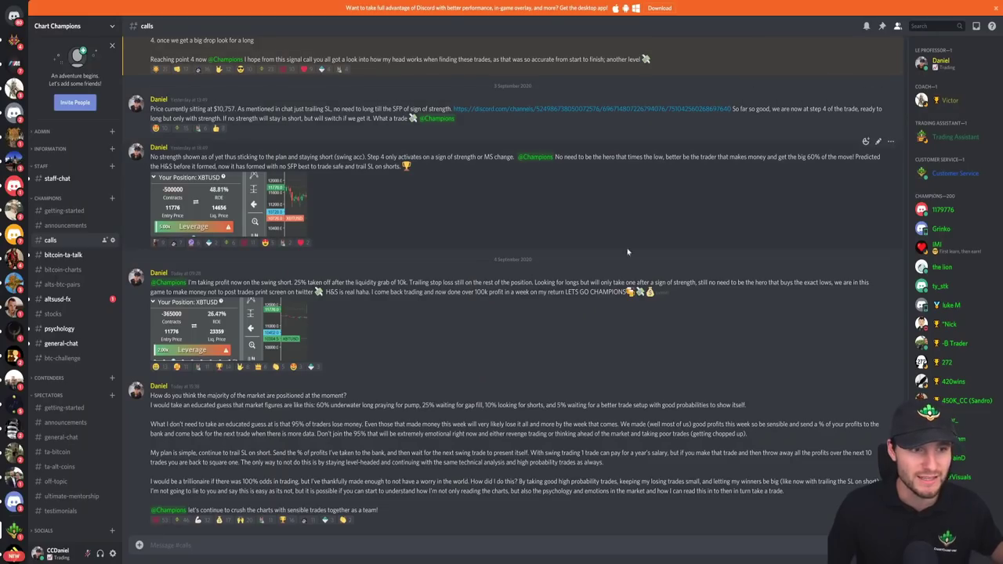
pyautogui.scroll(1, 441, 312)
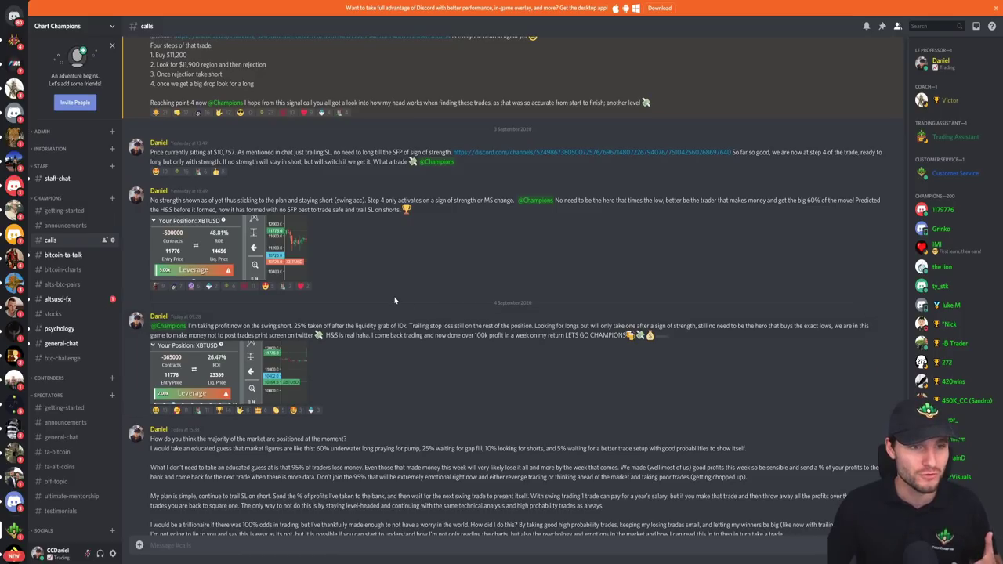
pyautogui.scroll(-1, 441, 311)
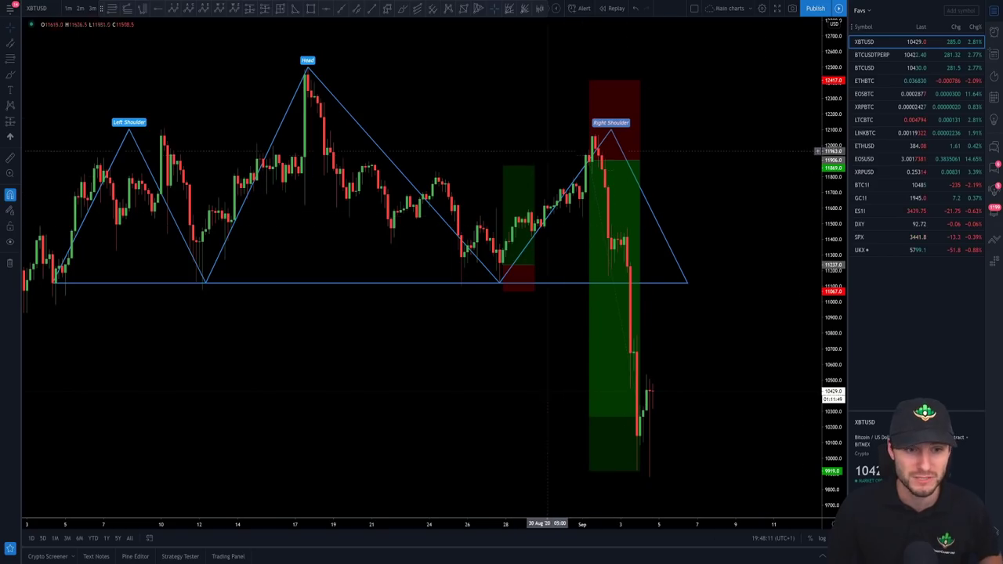
# - Examine the head and shoulders pattern and the long and short position boxes on the XBTUSD chart
pyautogui.scroll(-1, 361, 91)
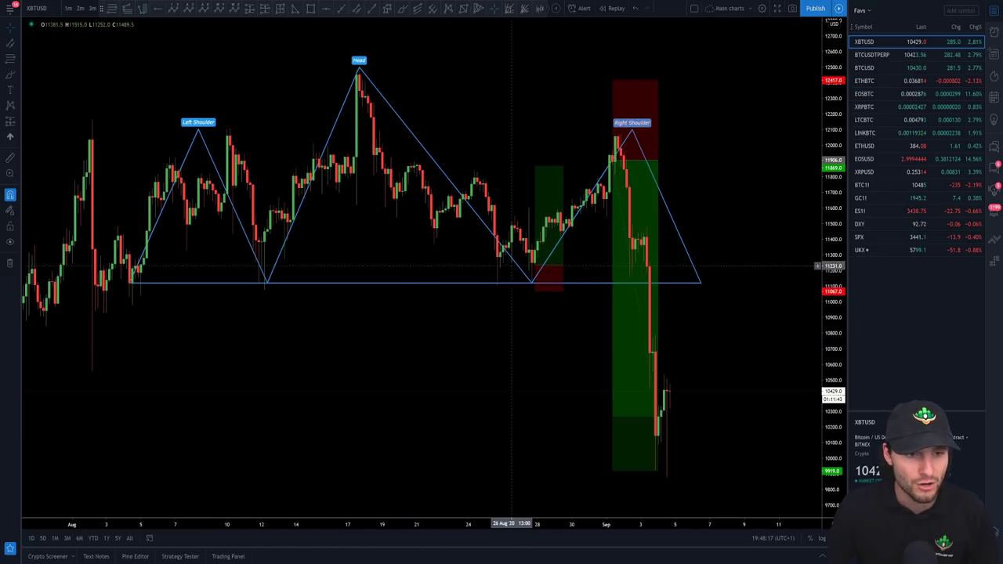
pyautogui.moveTo(529, 273)
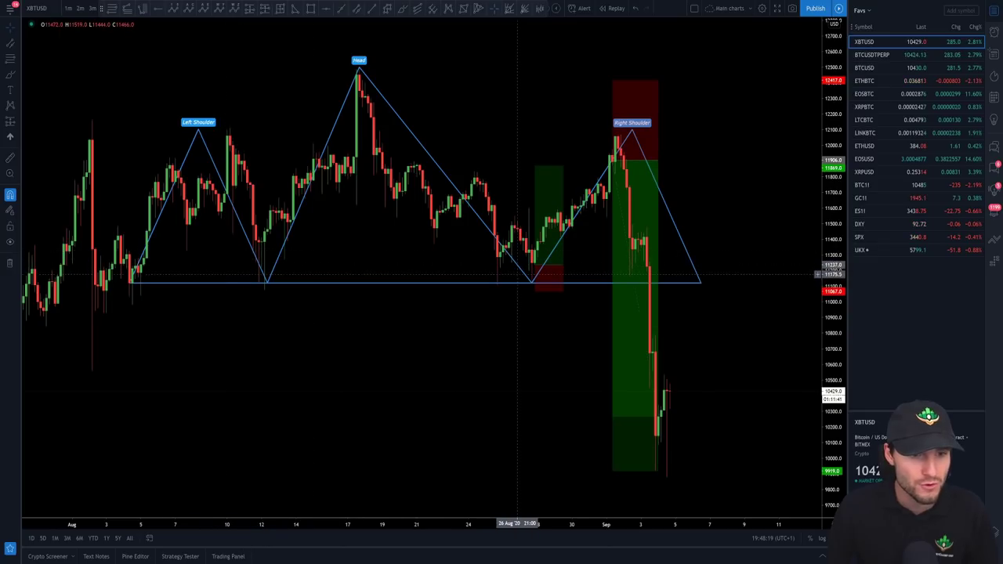
pyautogui.moveTo(621, 147)
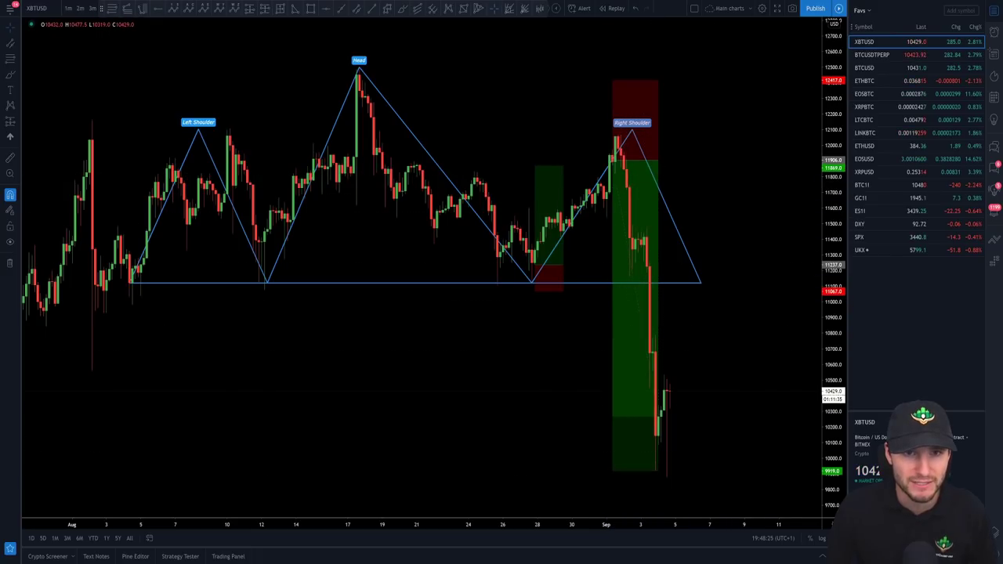
# - Switch to Discord and view the XBTUSD position screenshot attached to the 4 September post in the calls channel
pyautogui.hotkey('alt', 'Tab')
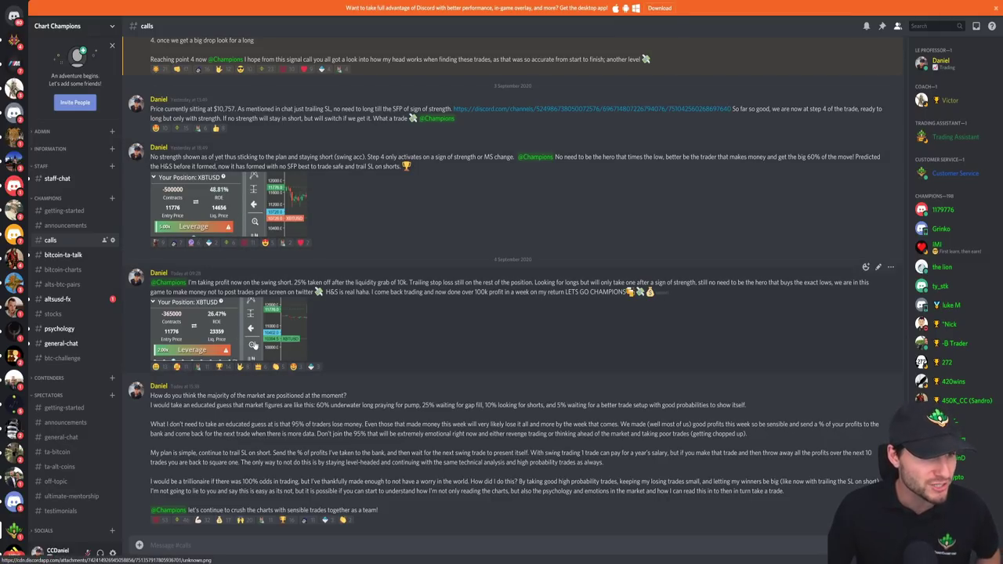
pyautogui.click(252, 345)
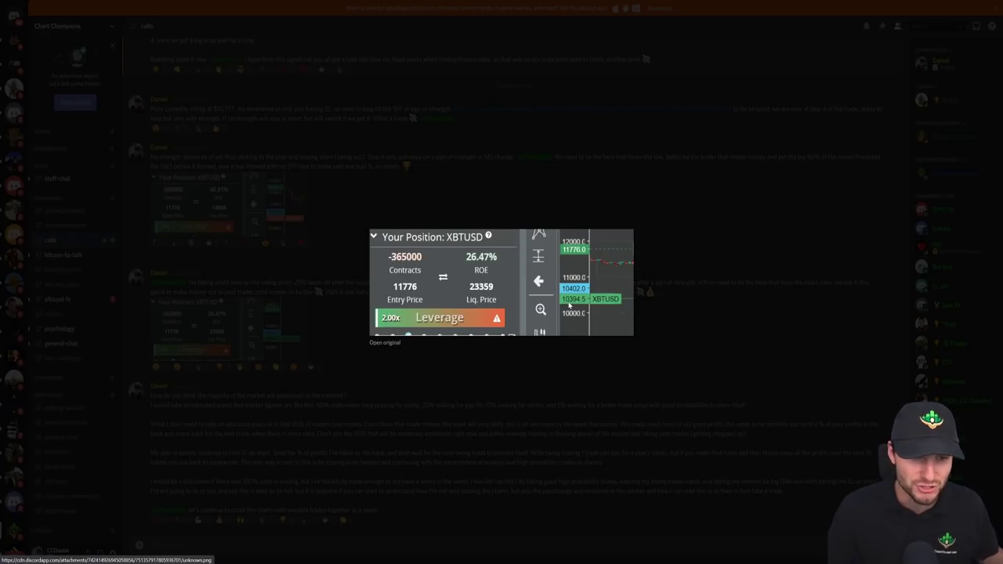
pyautogui.click(716, 315)
# - Return to TradingView and examine the pattern's head and the drop from the right shoulder
pyautogui.hotkey('alt', 'Tab')
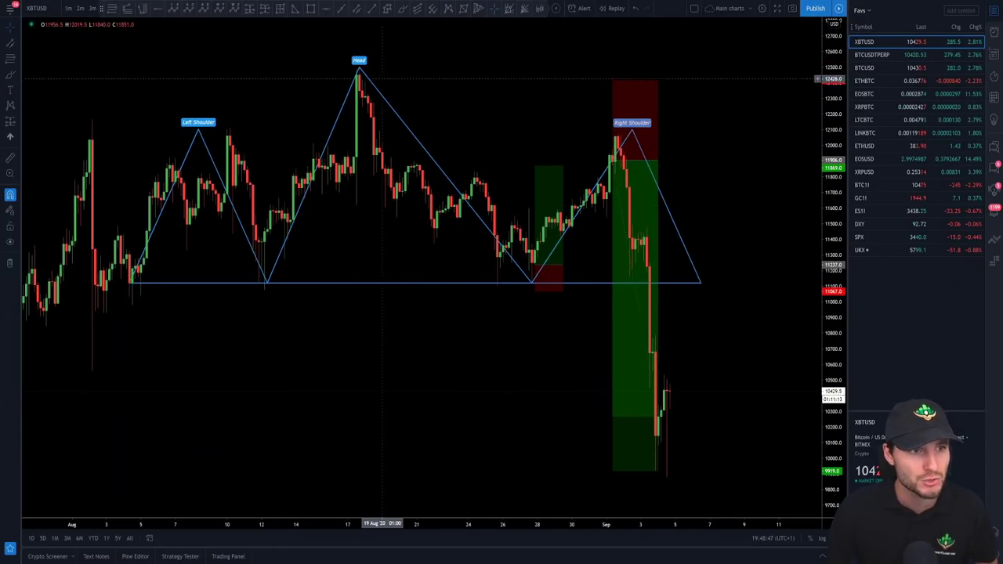
pyautogui.click(362, 73)
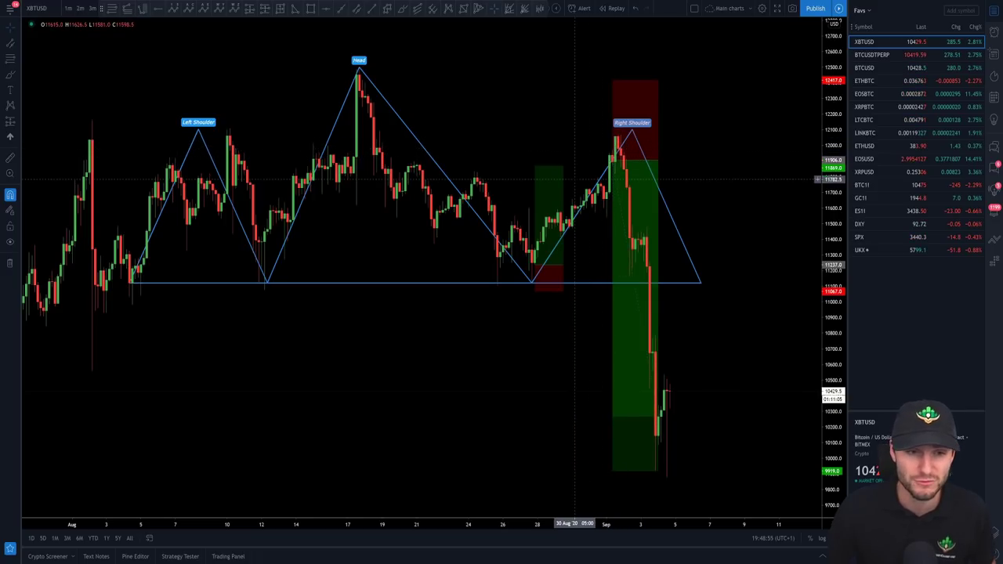
pyautogui.moveTo(624, 239)
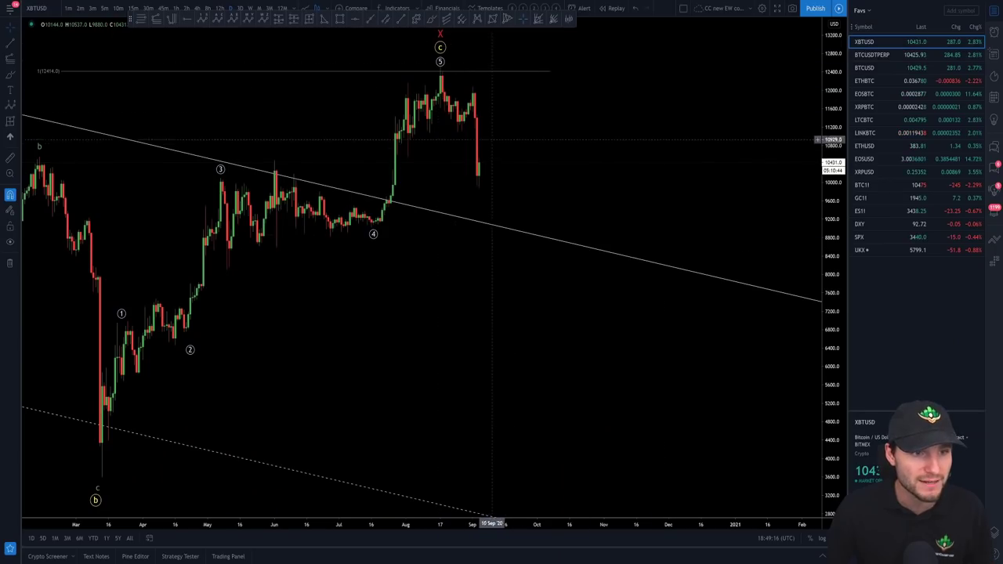
# - Inspect the coordinates of the Trend-Based Fib Extension whose level line meets the wave 5 top on the daily XBTUSD chart
pyautogui.hscroll(-5, 517, 185)
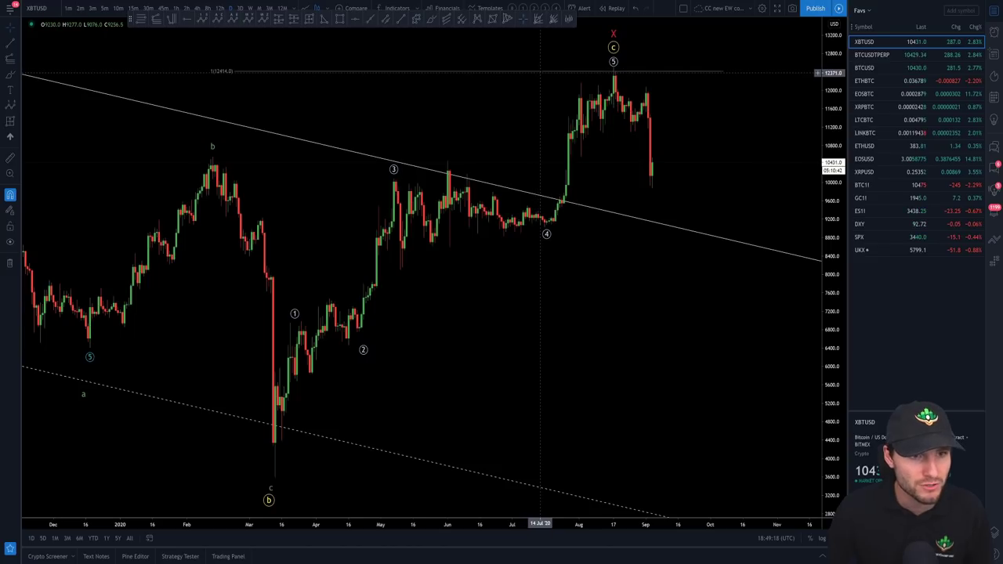
pyautogui.click(549, 76)
pyautogui.doubleClick(549, 76)
pyautogui.moveTo(526, 224); pyautogui.dragTo(560, 258)
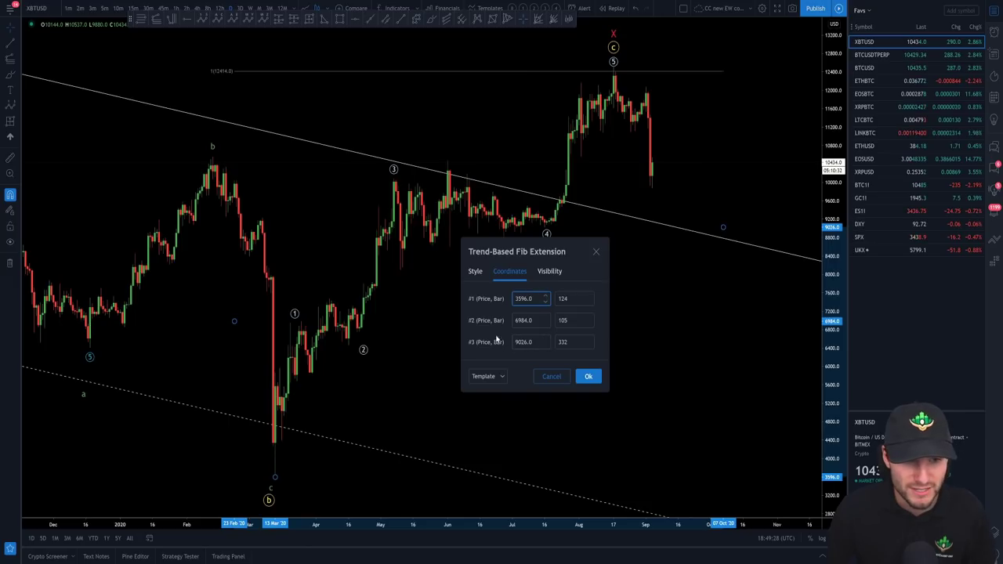
pyautogui.click(587, 376)
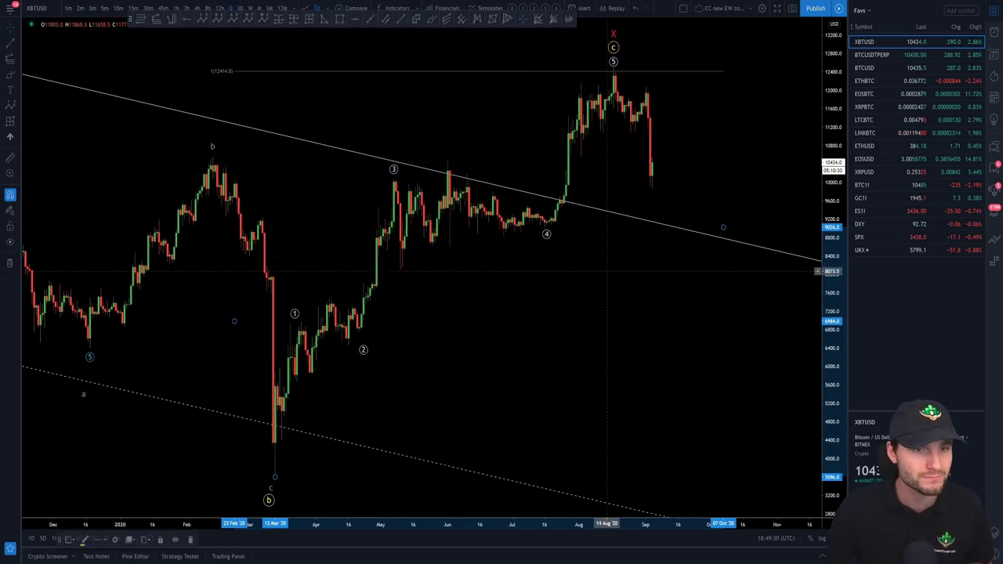
pyautogui.moveTo(620, 344); pyautogui.dragTo(588, 344)
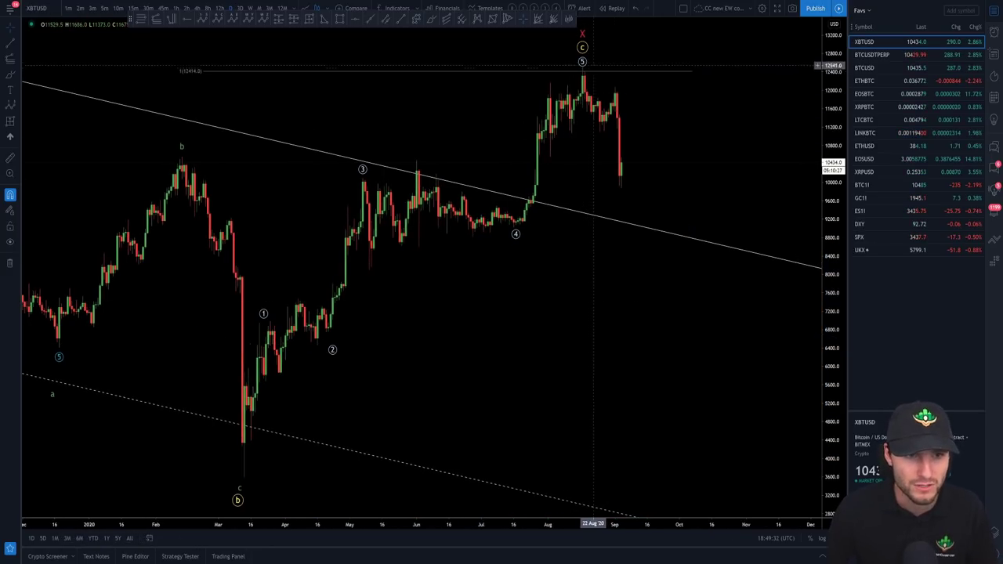
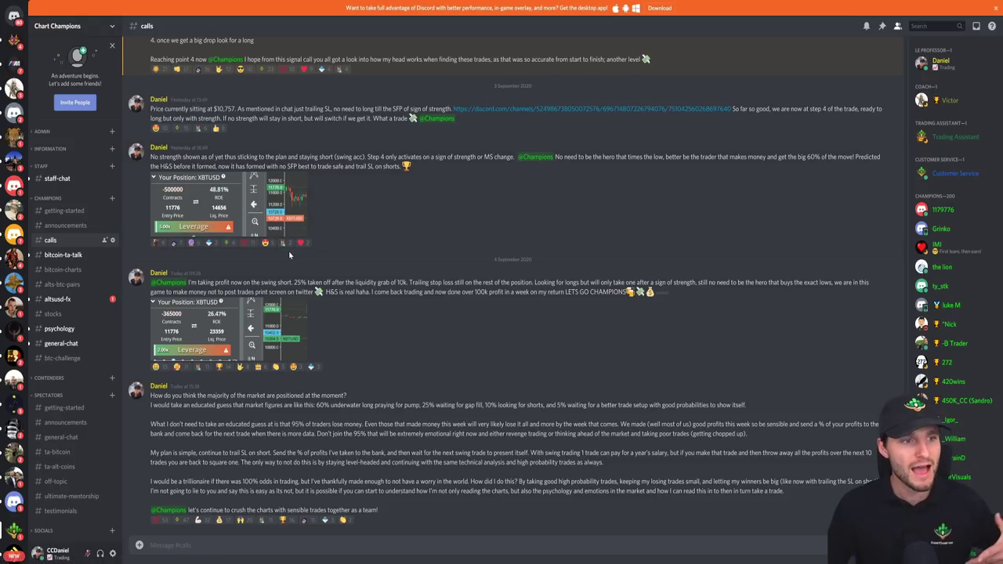
# - Draw a five-wave Elliott impulse from the 17 August top, with points at about 11030, 12071, 9880, 10604 and 9200
pyautogui.hotkey('alt', 'Tab')
pyautogui.moveTo(529, 202); pyautogui.dragTo(493, 203)
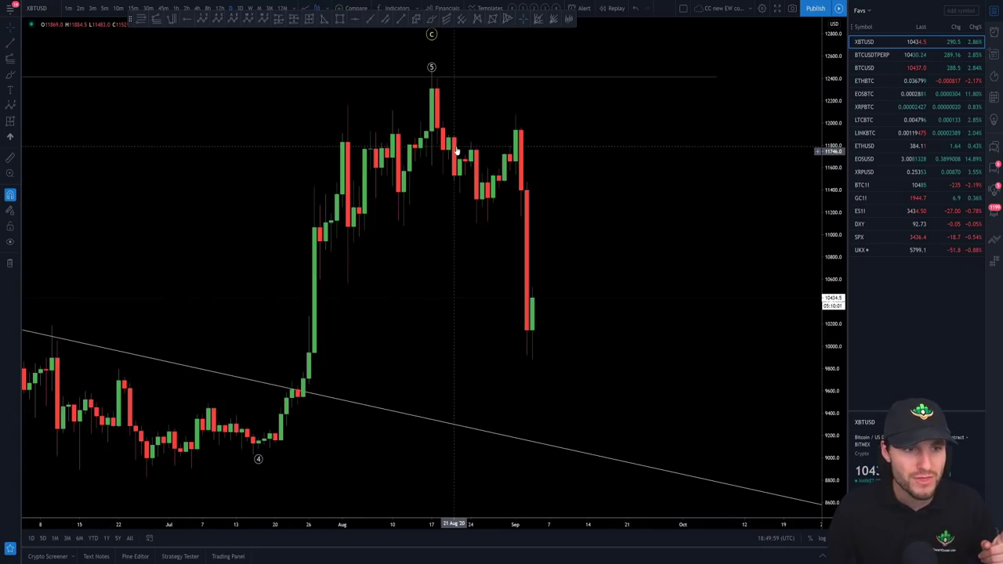
pyautogui.scroll(3, 725, 246)
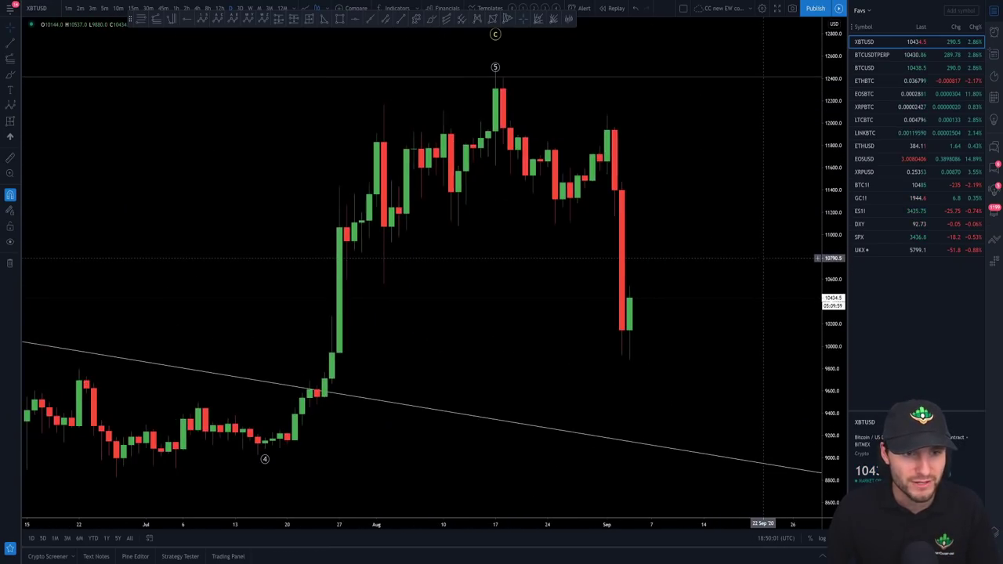
pyautogui.scroll(2, 480, 123)
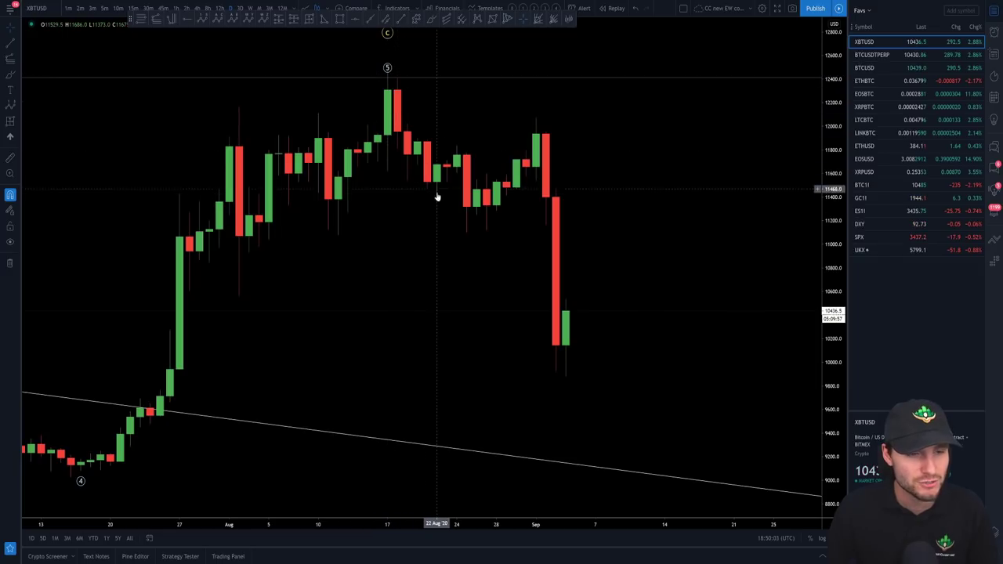
pyautogui.click(387, 76)
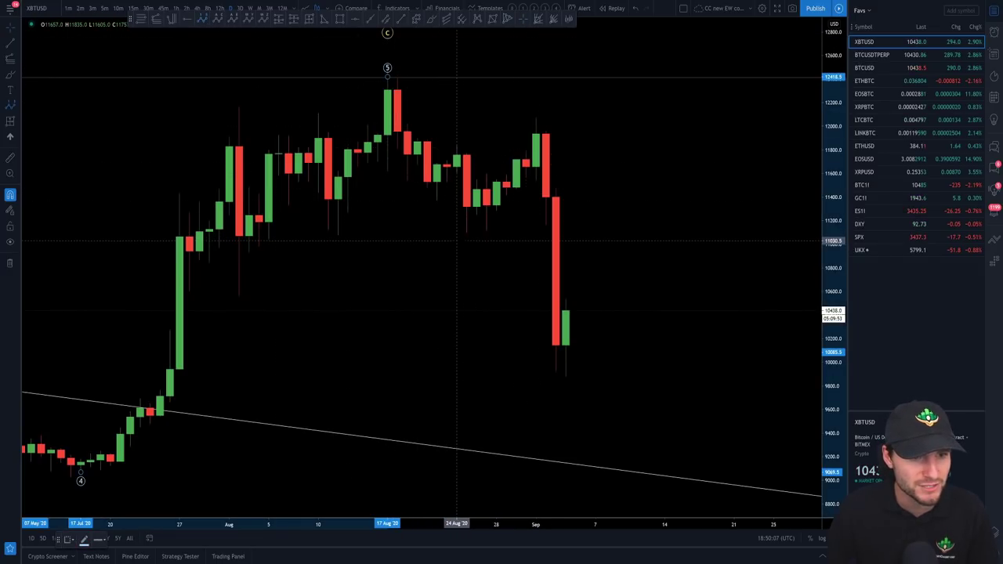
pyautogui.click(457, 241)
pyautogui.click(535, 115)
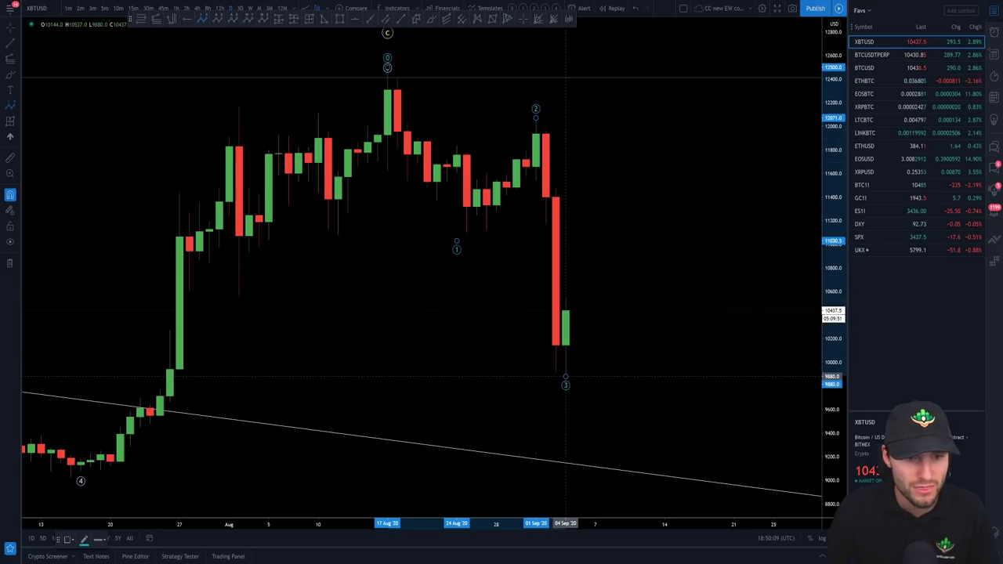
pyautogui.click(566, 376)
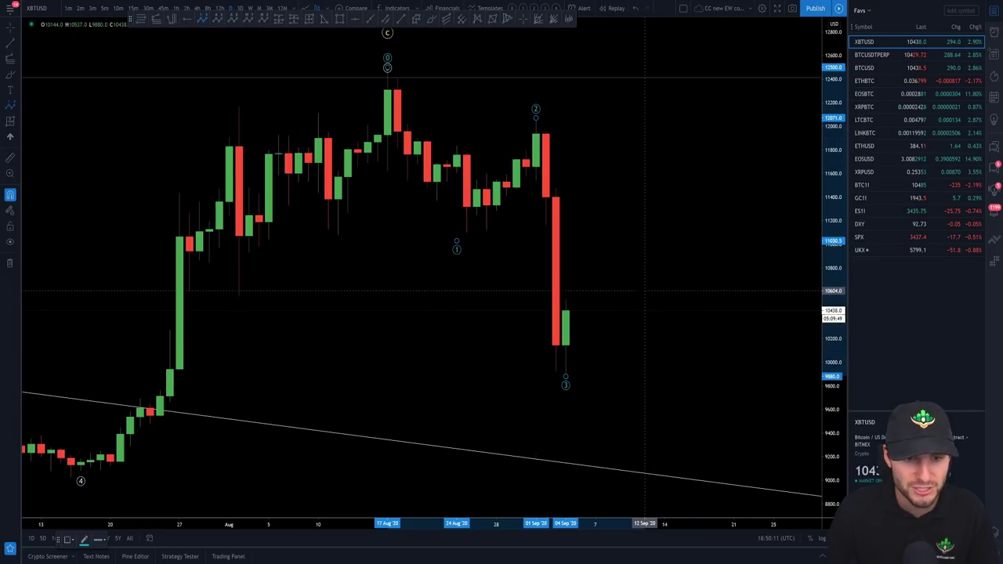
pyautogui.click(644, 290)
pyautogui.click(722, 454)
pyautogui.moveTo(751, 407); pyautogui.dragTo(700, 394)
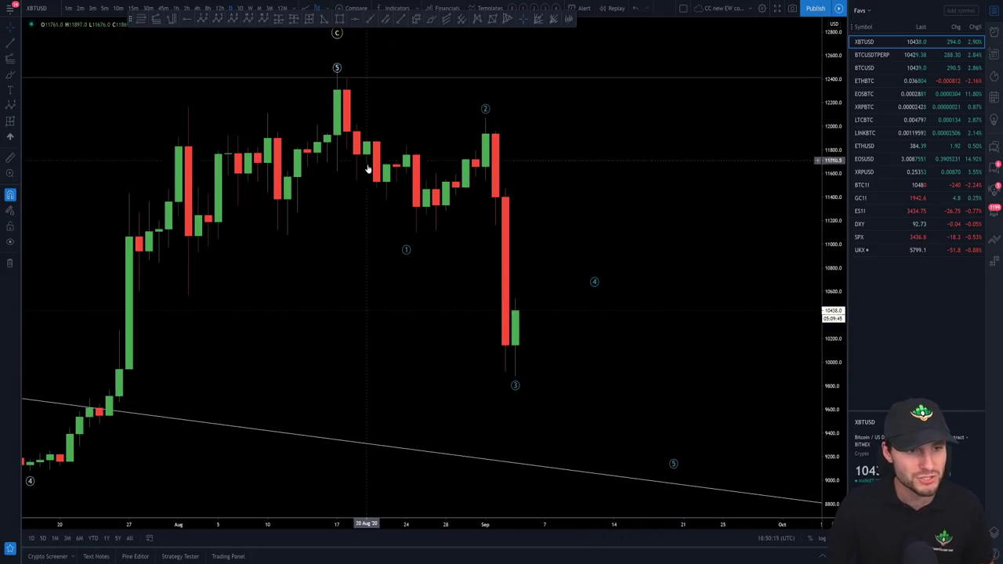
# - Try a Fib Retracement from the 17 August top at about 12500 to about 11108 to check wave 2, and remove it
pyautogui.scroll(2, 302, 92)
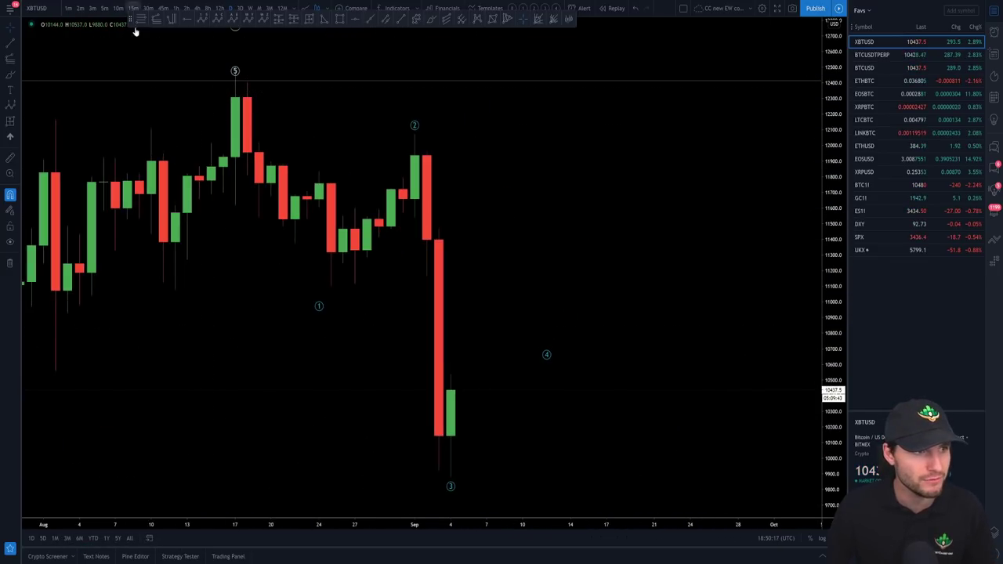
pyautogui.click(235, 66)
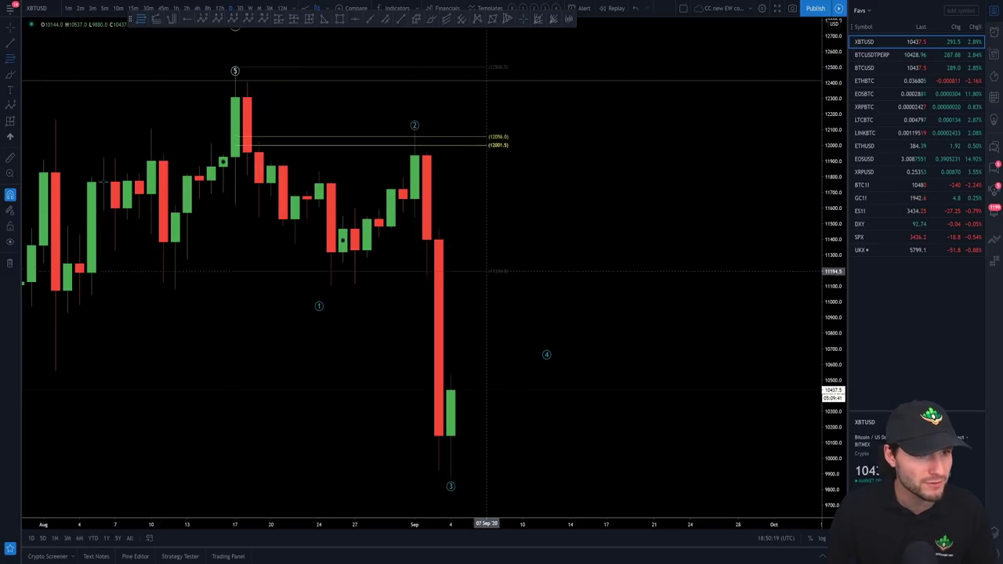
pyautogui.click(498, 285)
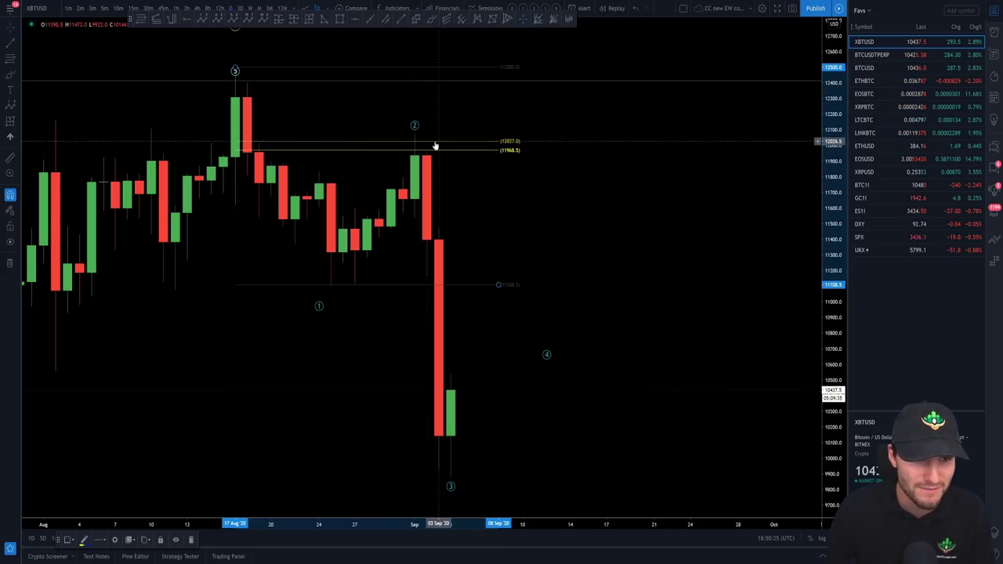
pyautogui.press('Escape')
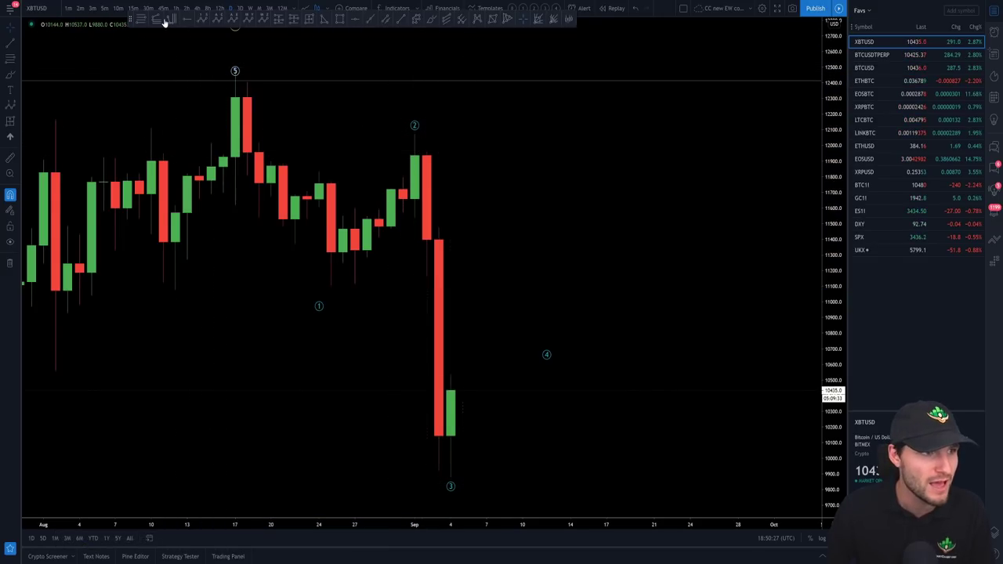
# - Draw a Trend-Based Fib Extension from the 17 August top at 12500 to the 25 August low at 11101.5 and the wave 2 high
pyautogui.click(235, 77)
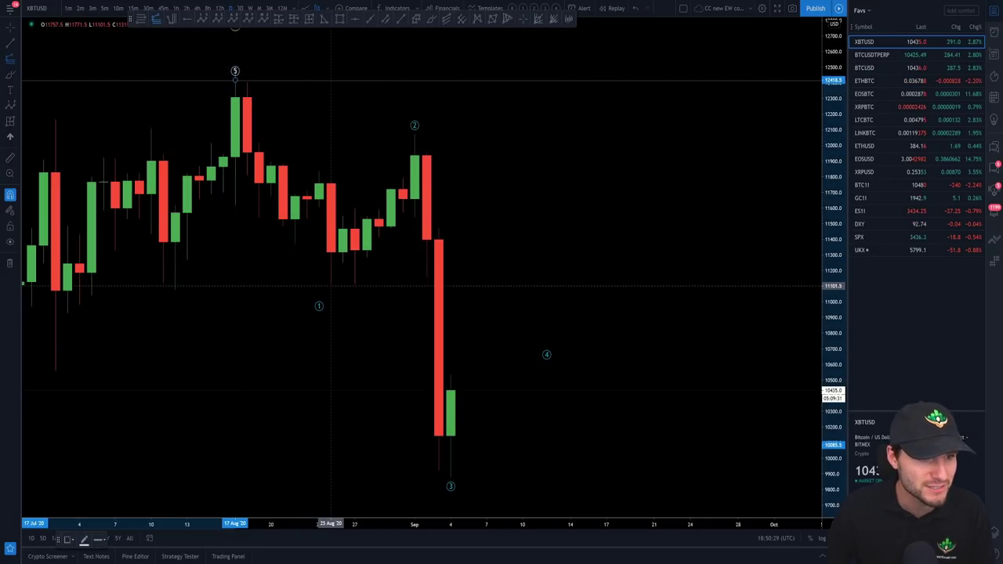
pyautogui.click(330, 286)
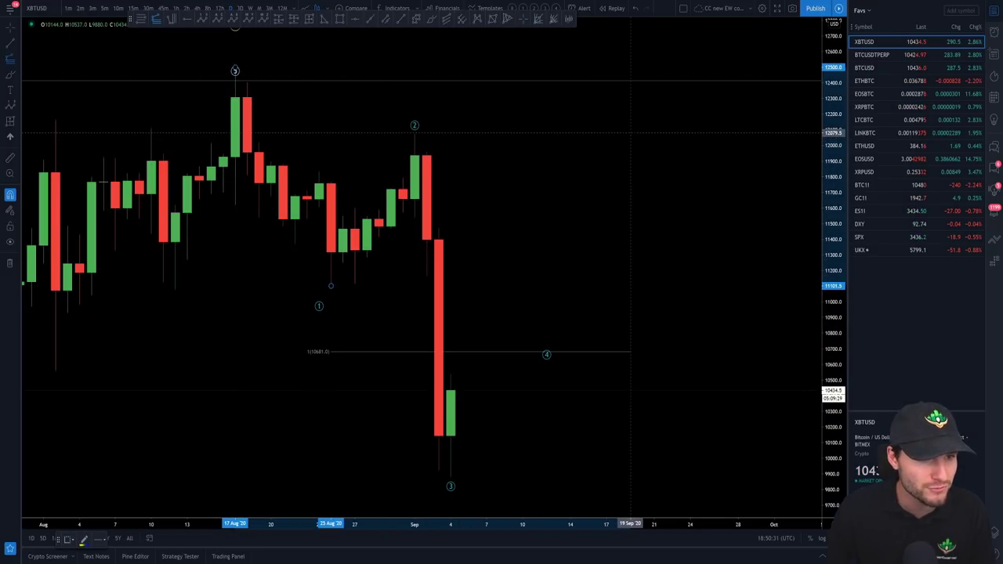
pyautogui.moveTo(679, 287); pyautogui.dragTo(731, 272)
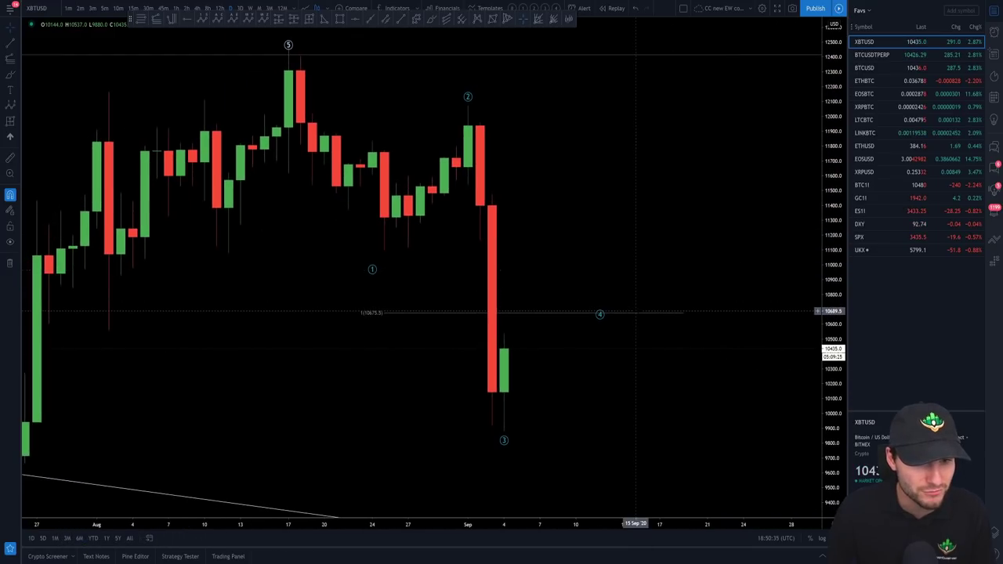
# - Enable the 1.618 level on the new Trend-Based Fib Extension, alongside level 1
pyautogui.doubleClick(639, 313)
pyautogui.moveTo(520, 218); pyautogui.dragTo(751, 207)
pyautogui.click(663, 234)
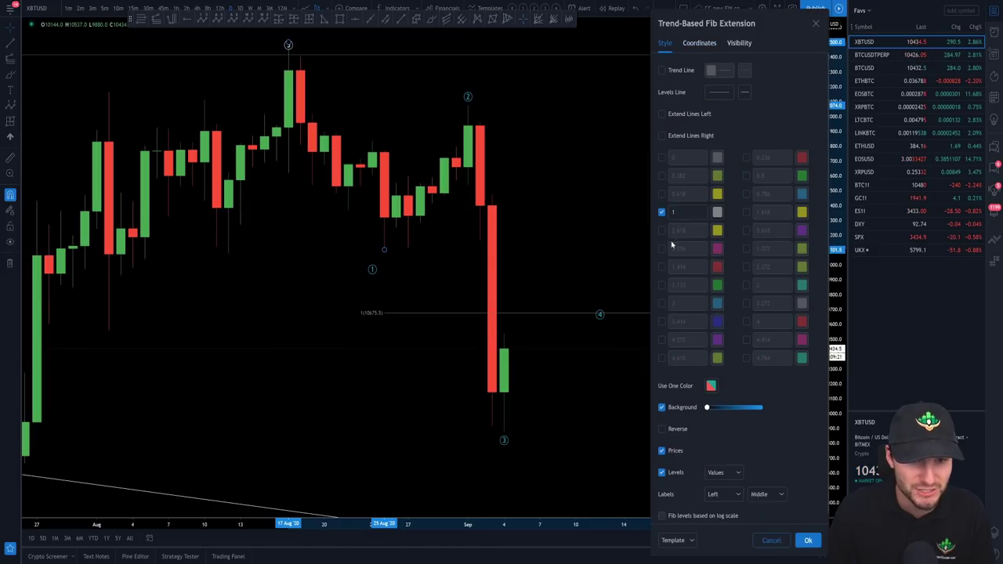
pyautogui.click(747, 212)
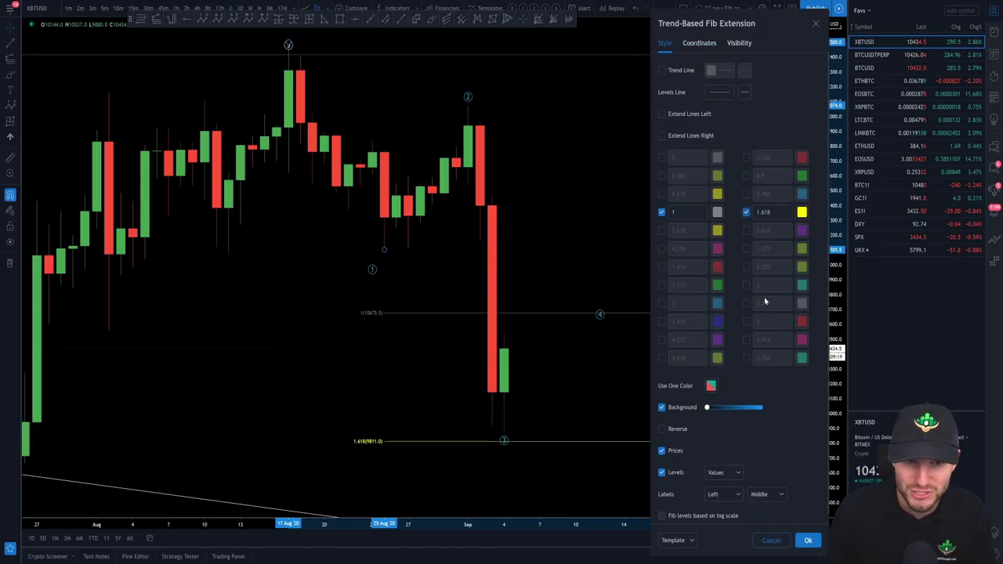
pyautogui.click(808, 540)
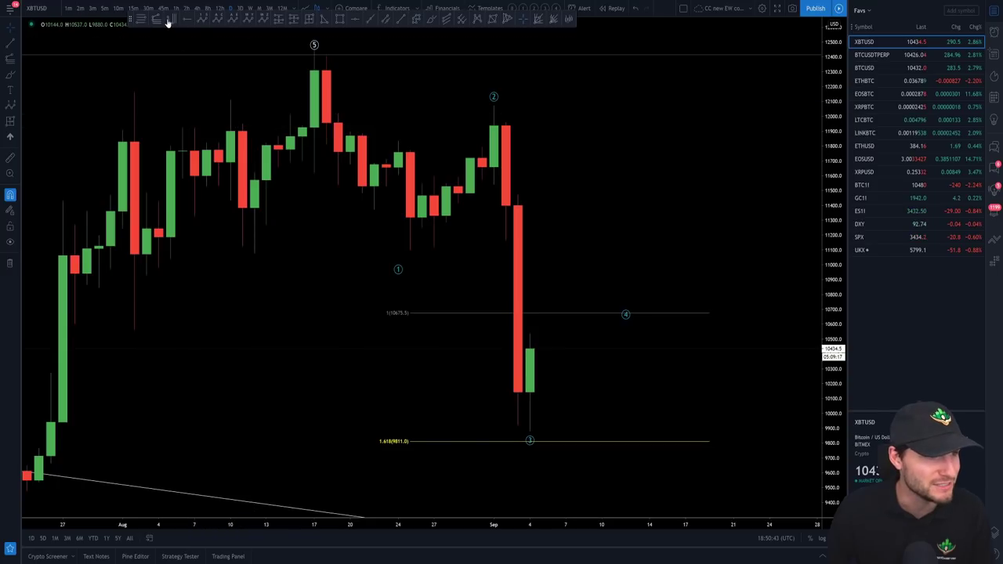
# - On the 1-hour chart, measure the gap between the 4 September wick low and the extension's 1.618 level
pyautogui.click(184, 9)
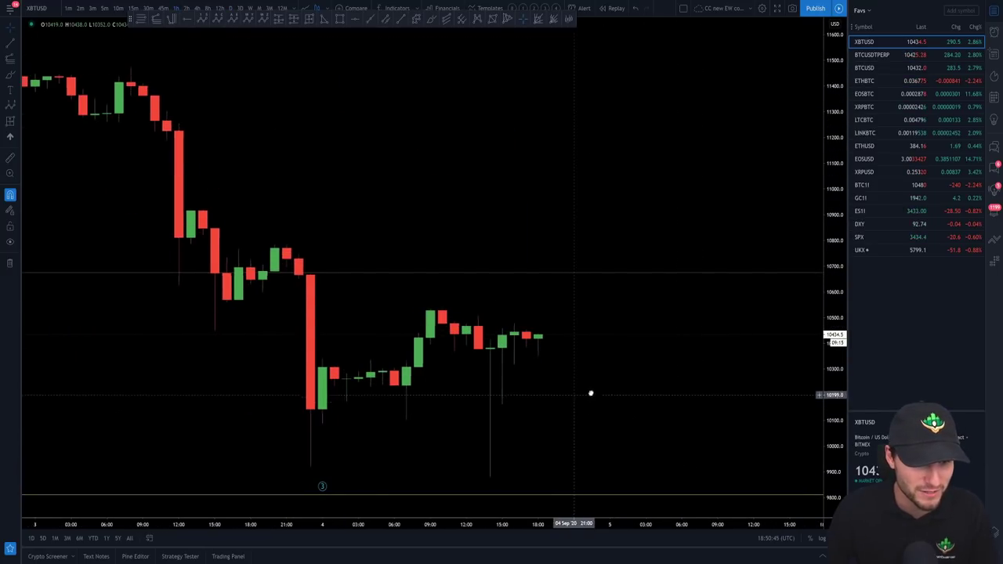
pyautogui.scroll(2, 762, 449)
pyautogui.keyDown('shift'); pyautogui.click(662, 478); pyautogui.keyUp('shift')
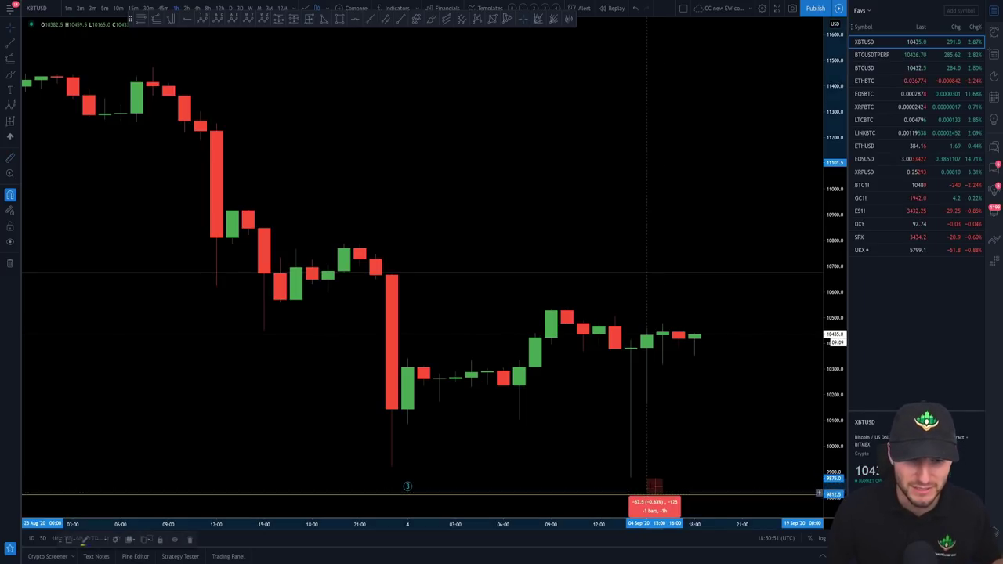
pyautogui.click(649, 490)
# - Set the XBTUSD chart to the 4-hour interval and view the whole decline from the 17 August top
pyautogui.click(197, 11)
pyautogui.scroll(-8, 734, 441)
pyautogui.scroll(6, 744, 365)
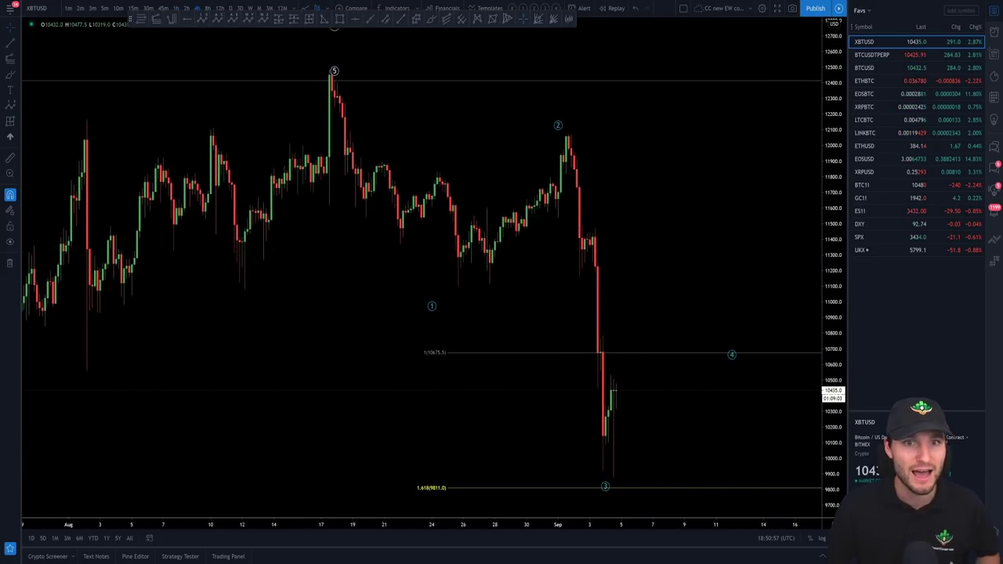
# - Switch to Discord, view the 4 September XBTUSD position screenshot in the calls channel, and return to TradingView
pyautogui.hotkey('alt', 'Tab')
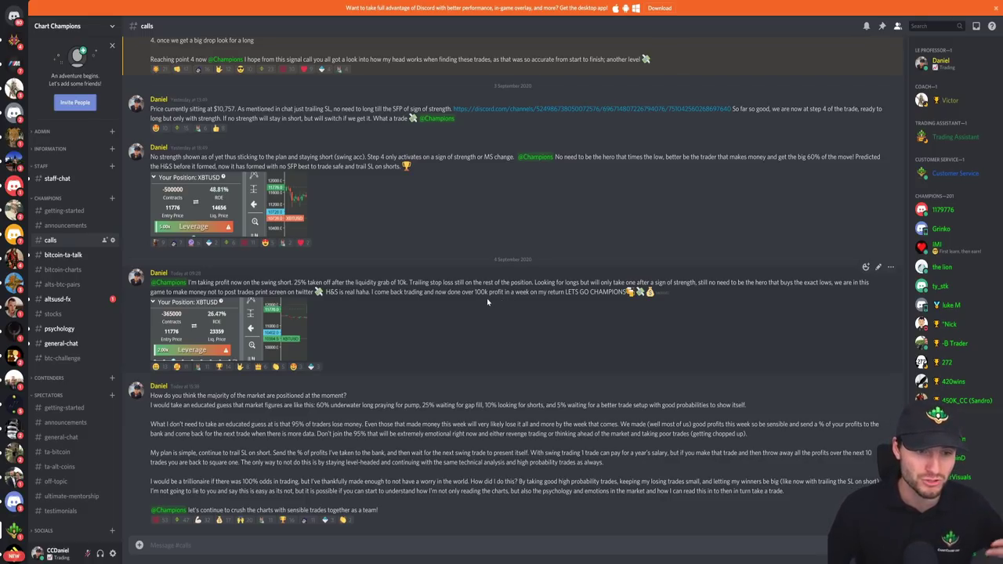
pyautogui.click(223, 336)
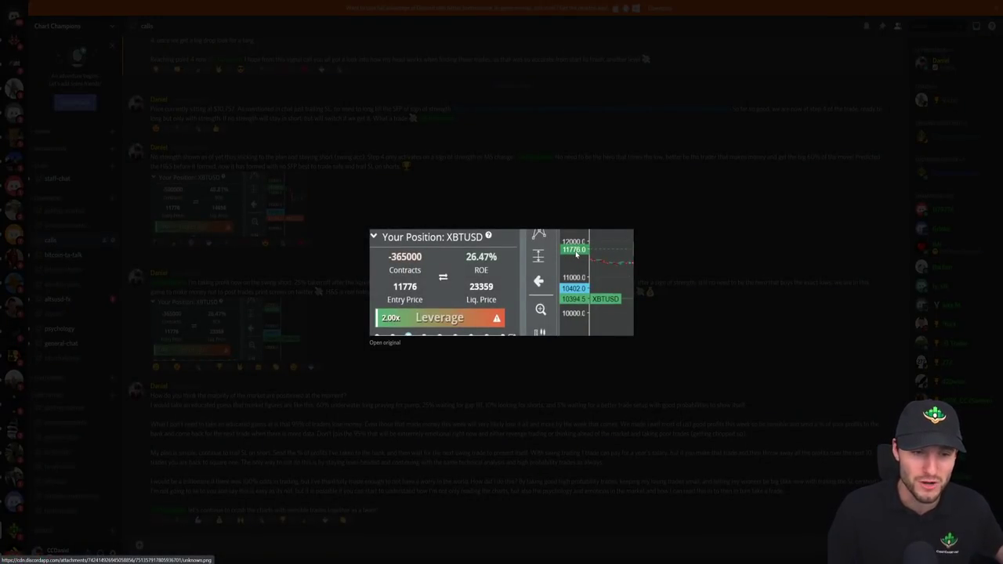
pyautogui.click(723, 334)
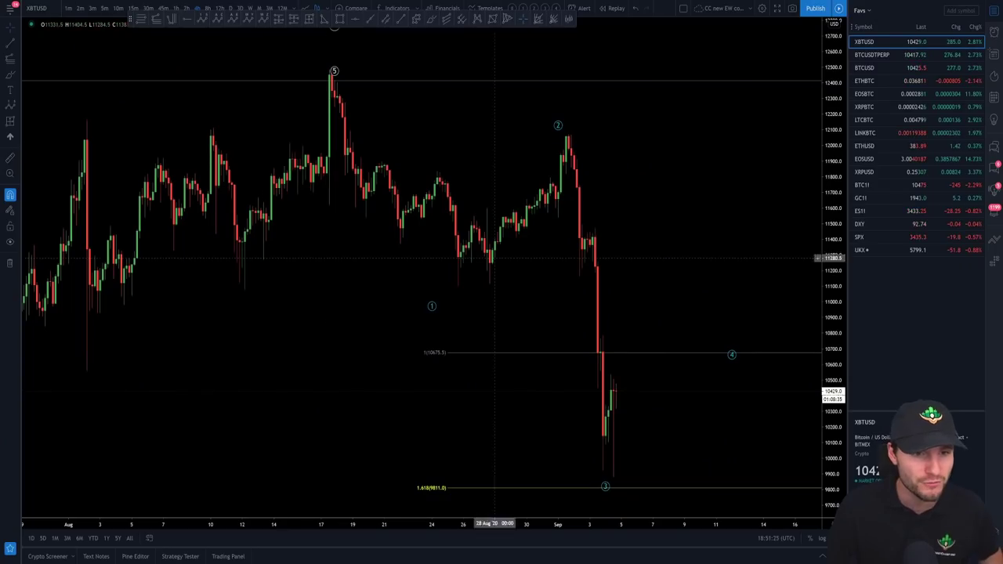
# - Sketch brush arcs over the left shoulder, head and right shoulder on the 4-hour chart, and undo them
pyautogui.scroll(-5, 748, 408)
pyautogui.moveTo(748, 407); pyautogui.dragTo(615, 407)
pyautogui.scroll(5, 615, 407)
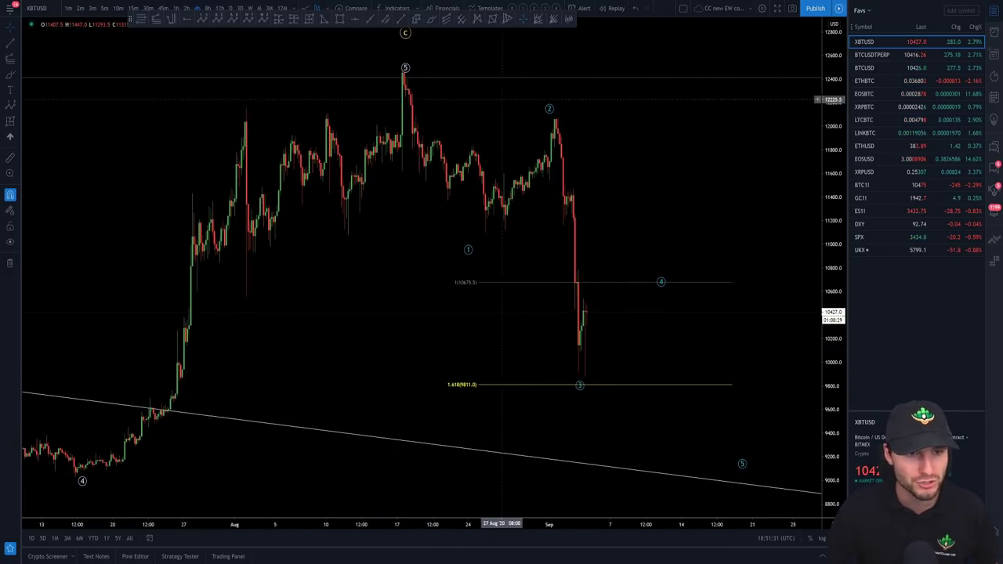
pyautogui.click(435, 22)
pyautogui.moveTo(212, 163)
pyautogui.mouseDown()
pyautogui.moveTo(290, 97)
pyautogui.moveTo(307, 137)
pyautogui.mouseUp()
pyautogui.moveTo(356, 109)
pyautogui.mouseDown()
pyautogui.moveTo(394, 53)
pyautogui.moveTo(426, 78)
pyautogui.mouseUp()
pyautogui.moveTo(465, 117); pyautogui.dragTo(560, 105)
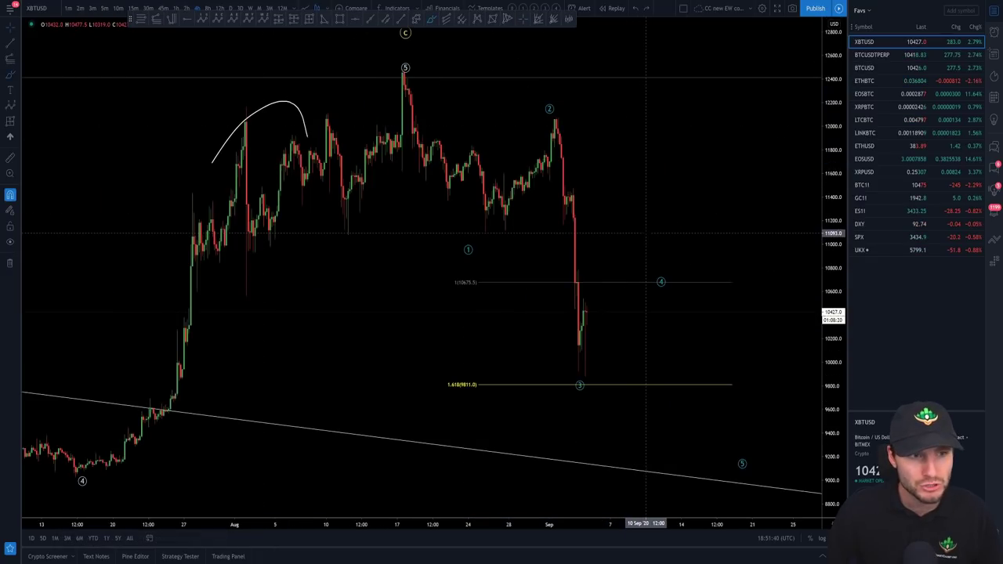
pyautogui.hotkey('ctrl', 'z')
pyautogui.scroll(3, 650, 233)
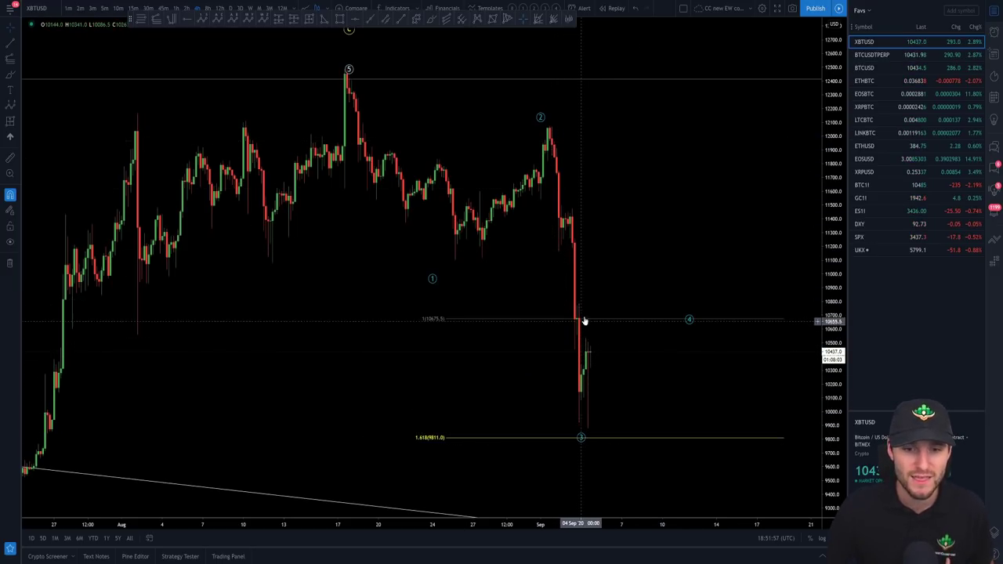
pyautogui.scroll(1, 597, 390)
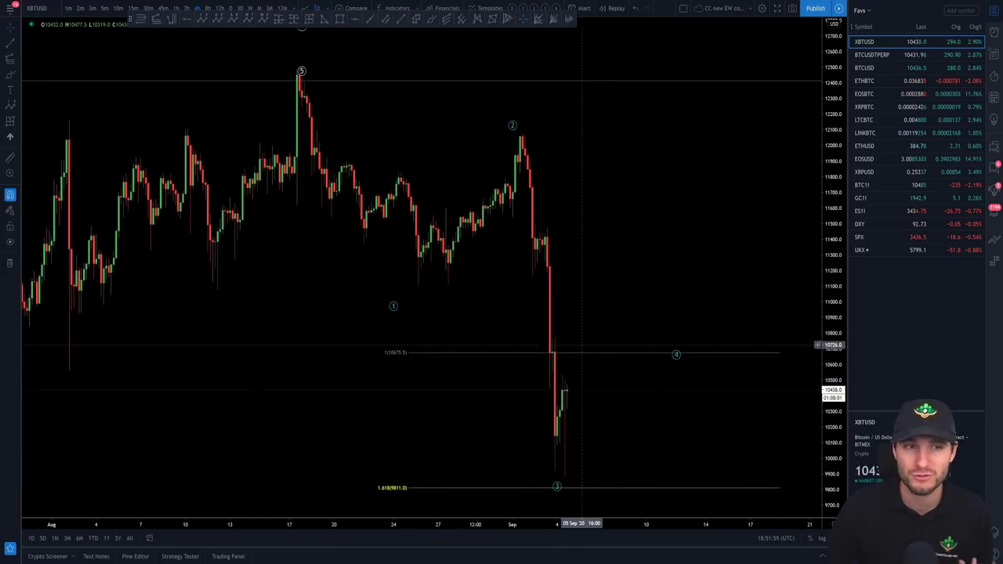
pyautogui.click(431, 21)
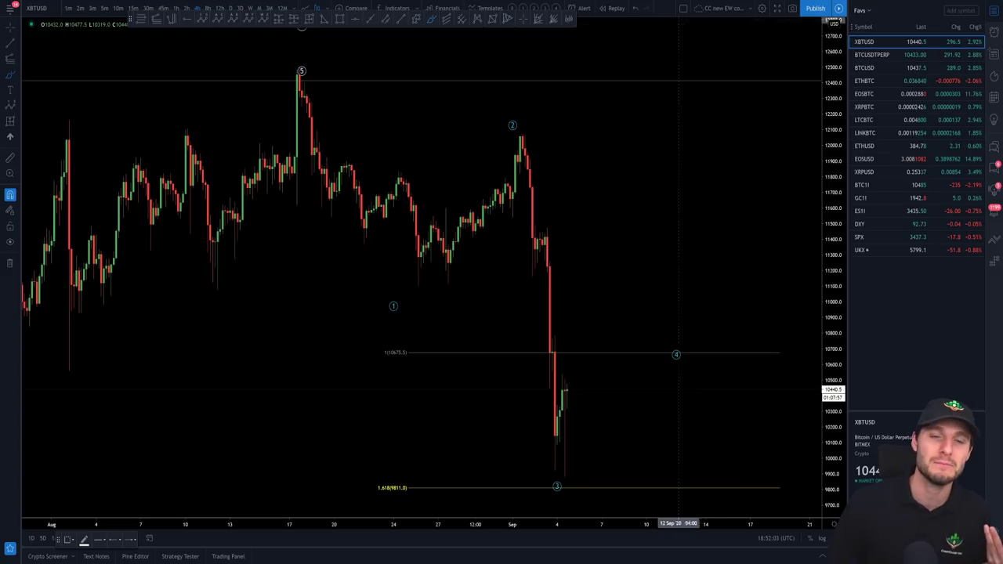
pyautogui.scroll(1, 595, 369)
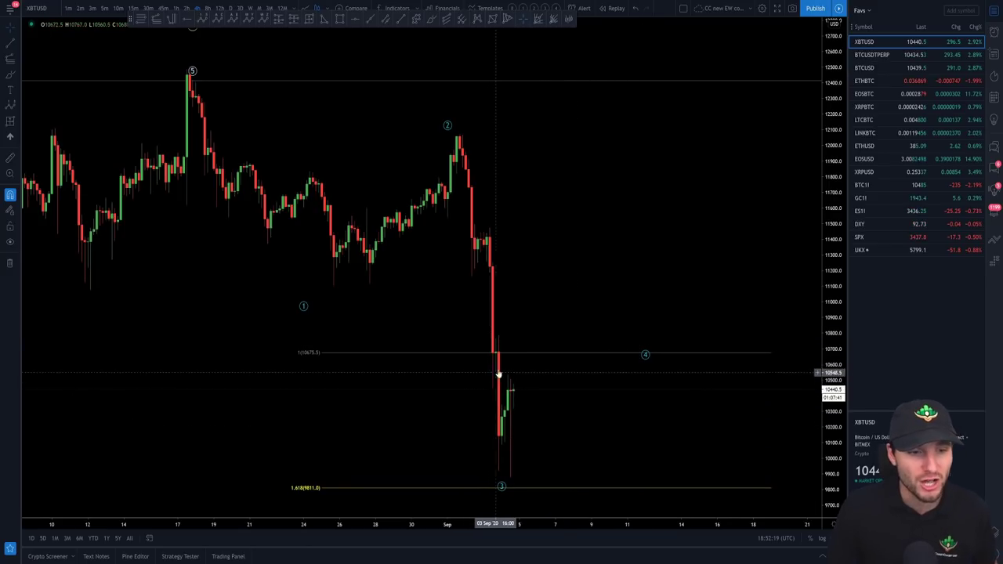
# - Measure the wave 2 rise on the 4-hour chart from the 25 August low to the 1 September high
pyautogui.rightClick(736, 381)
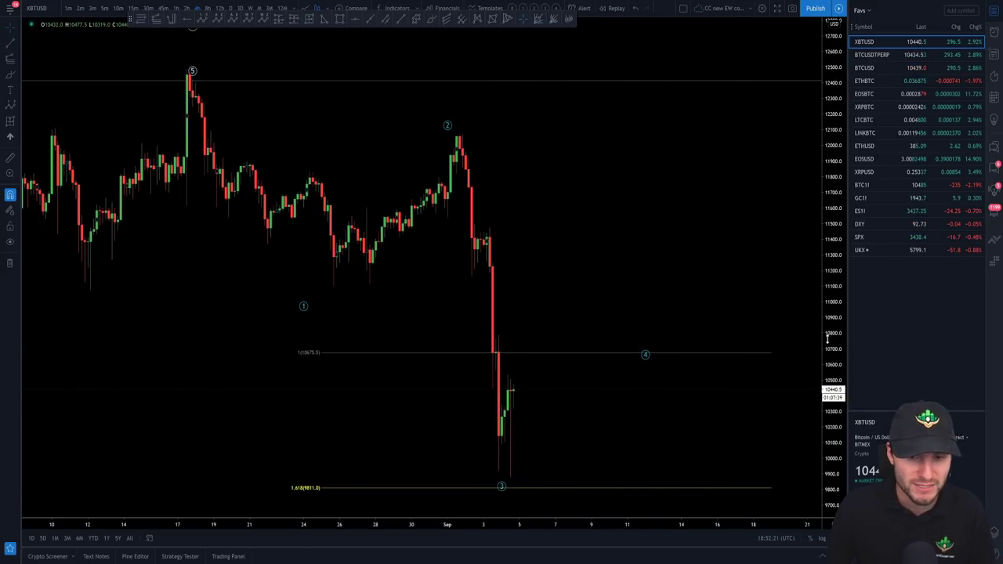
pyautogui.click(764, 387)
pyautogui.scroll(-3, 736, 382)
pyautogui.hscroll(2, 729, 375)
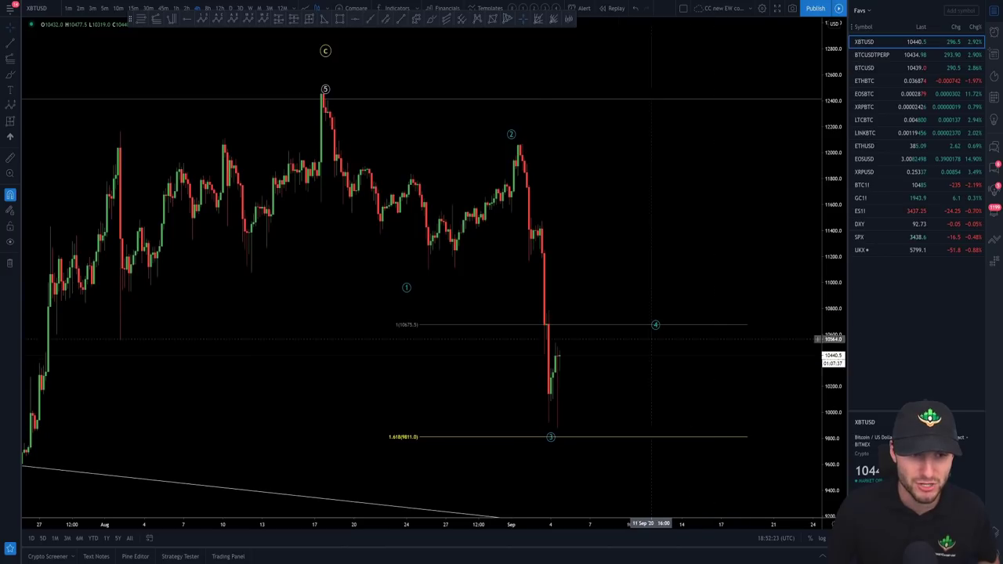
pyautogui.keyDown('shift'); pyautogui.click(427, 269); pyautogui.keyUp('shift')
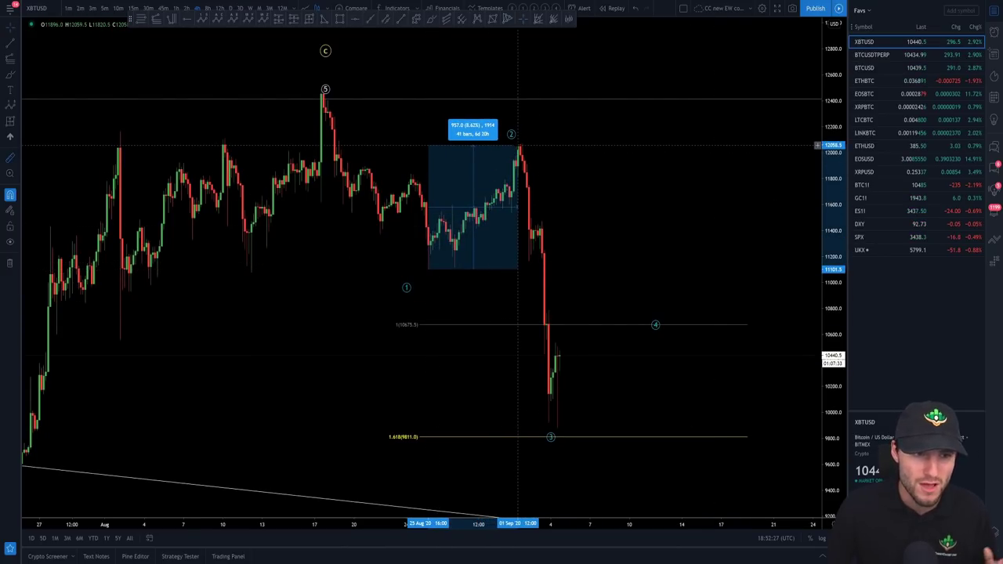
pyautogui.click(517, 146)
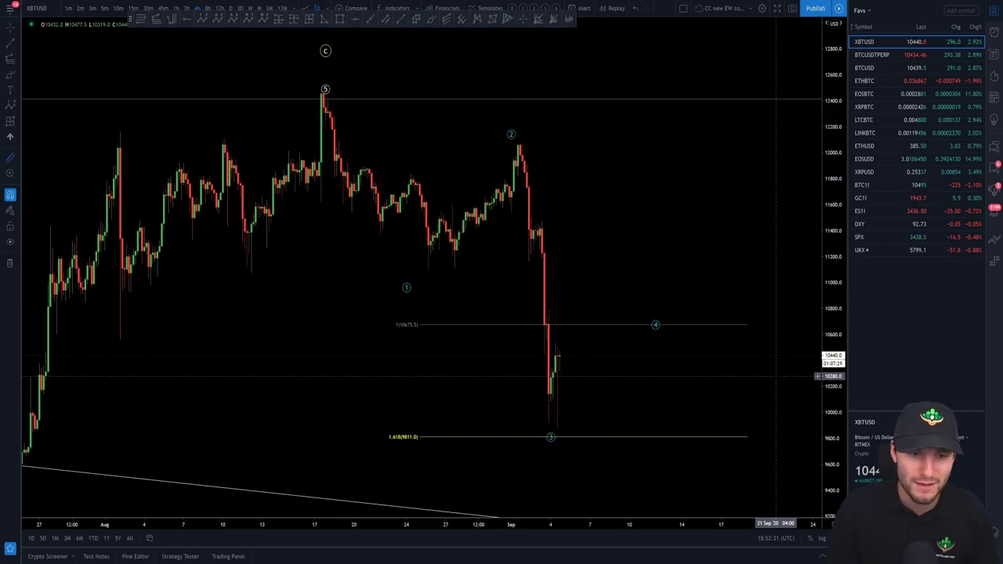
# - Delete the five-wave impulse drawing and the Trend-Based Fib Extension with the 1 and 1.618 levels
pyautogui.scroll(-3, 741, 443)
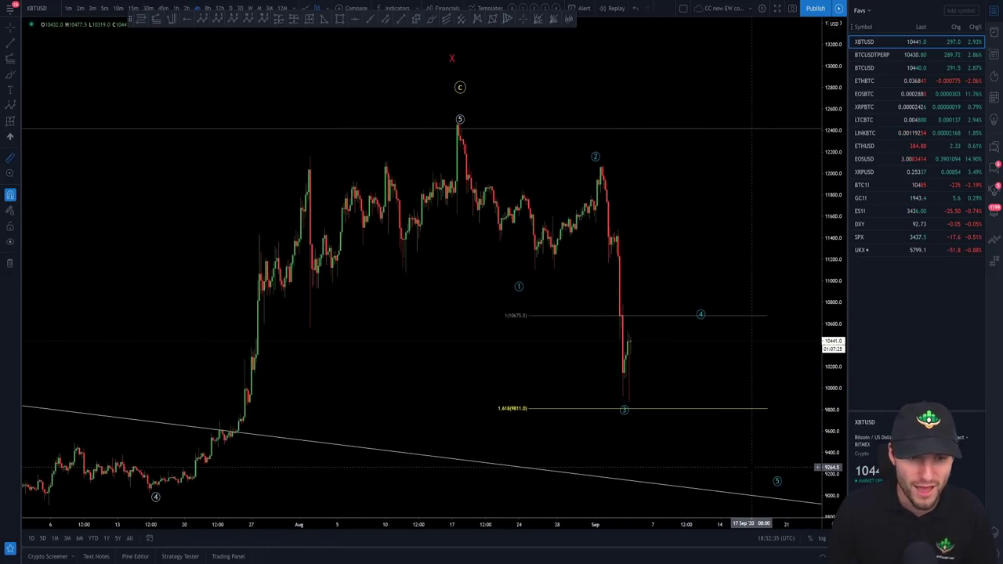
pyautogui.scroll(2, 768, 468)
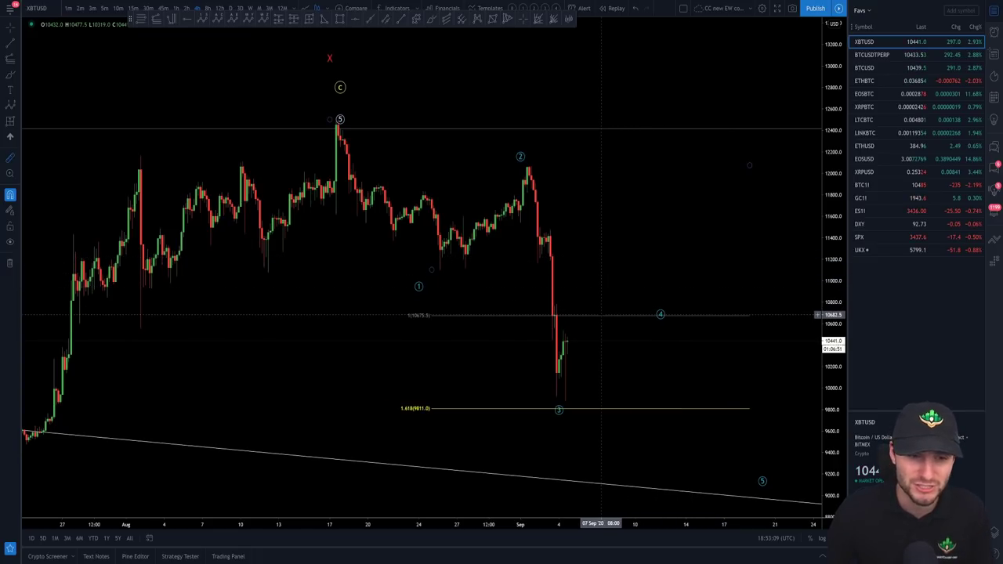
pyautogui.keyDown('shift'); pyautogui.click(586, 318); pyautogui.keyUp('shift')
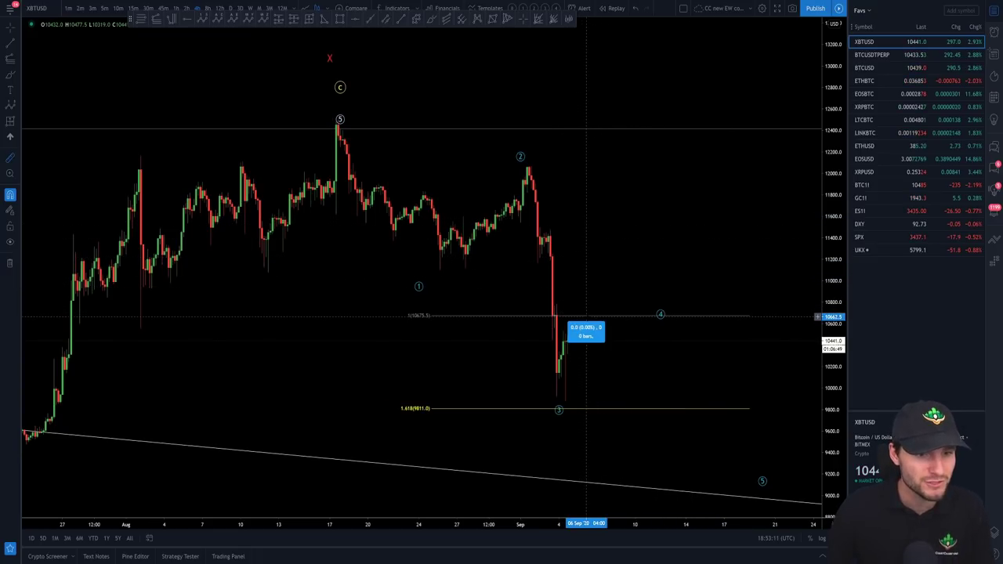
pyautogui.click(633, 319)
pyautogui.click(659, 315)
pyautogui.press('Delete')
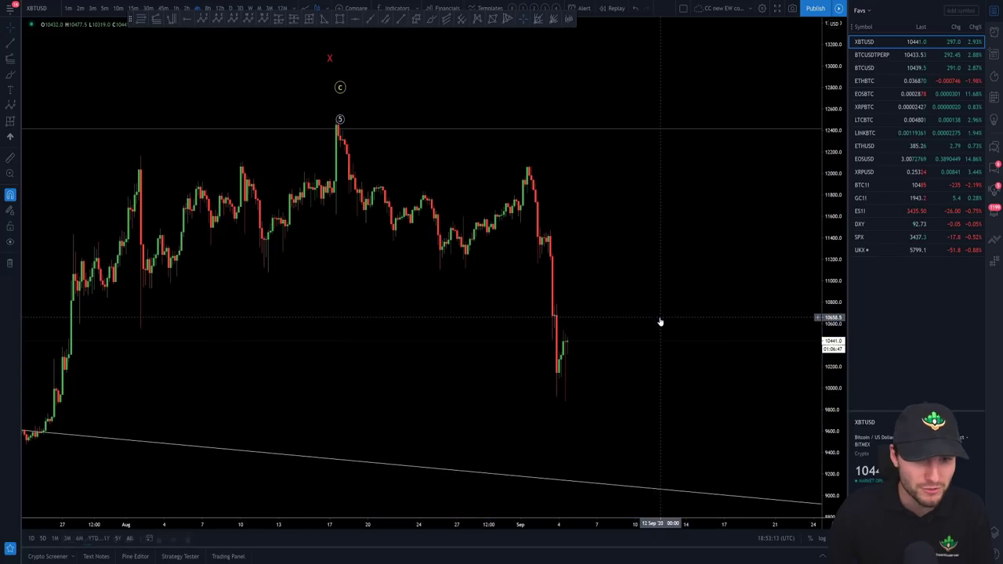
# - Set the chart back to the daily interval and view the long-term wave count from 2018 to the August 2020 top
pyautogui.click(230, 10)
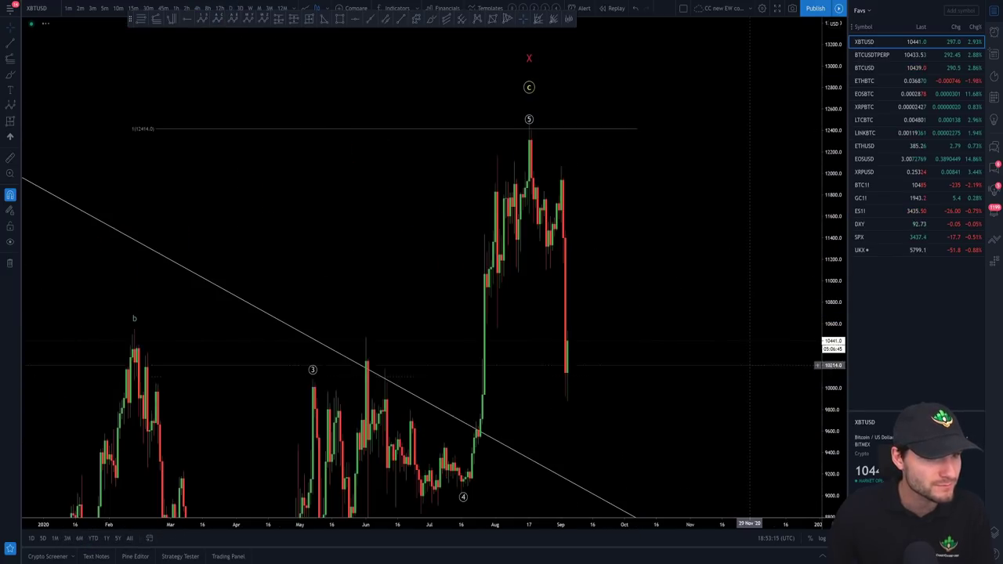
pyautogui.scroll(-5, 747, 454)
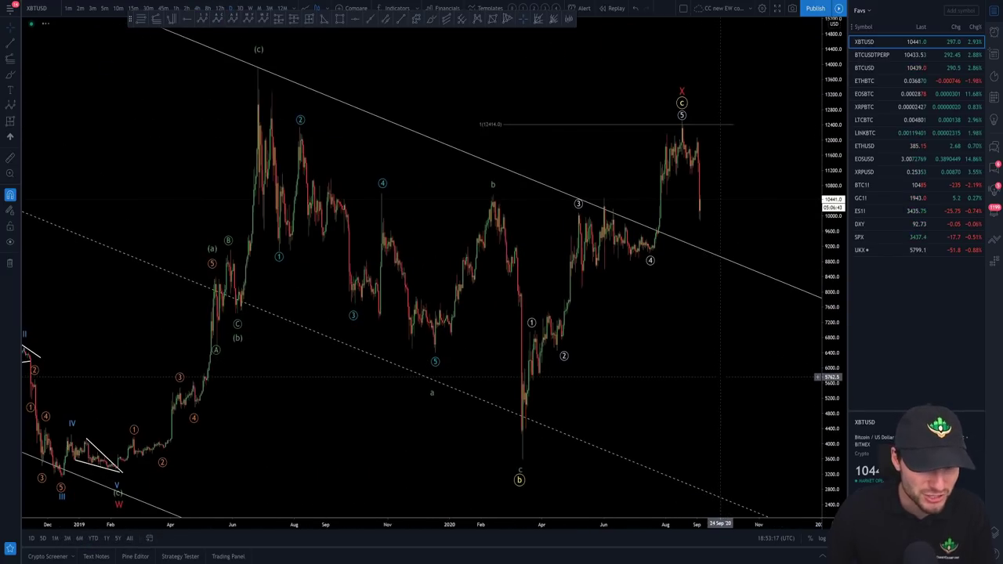
pyautogui.scroll(-5, 778, 405)
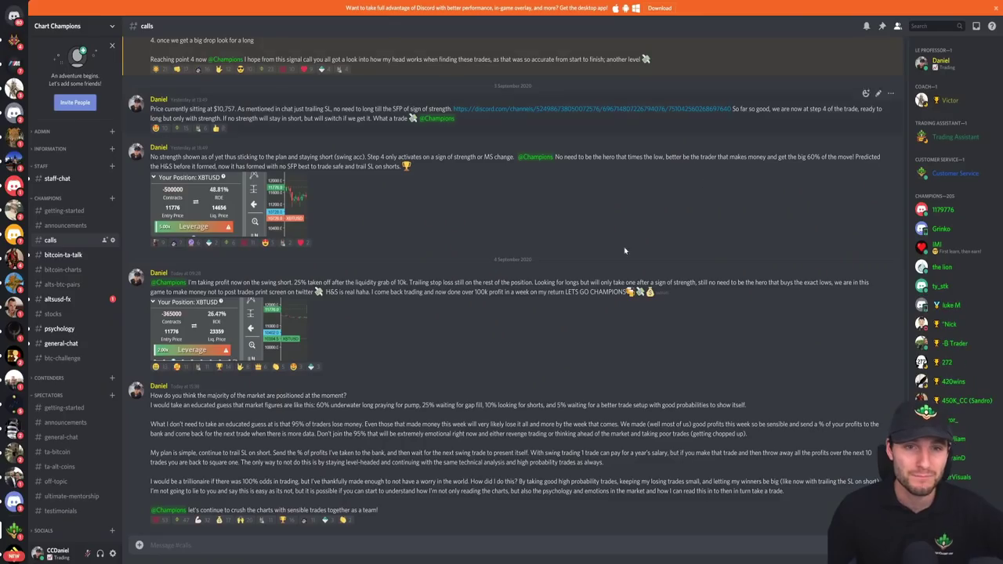
# - Review the 4 September position screenshot in Discord again, and return to the daily chart around the recent top
pyautogui.click(247, 321)
pyautogui.click(674, 394)
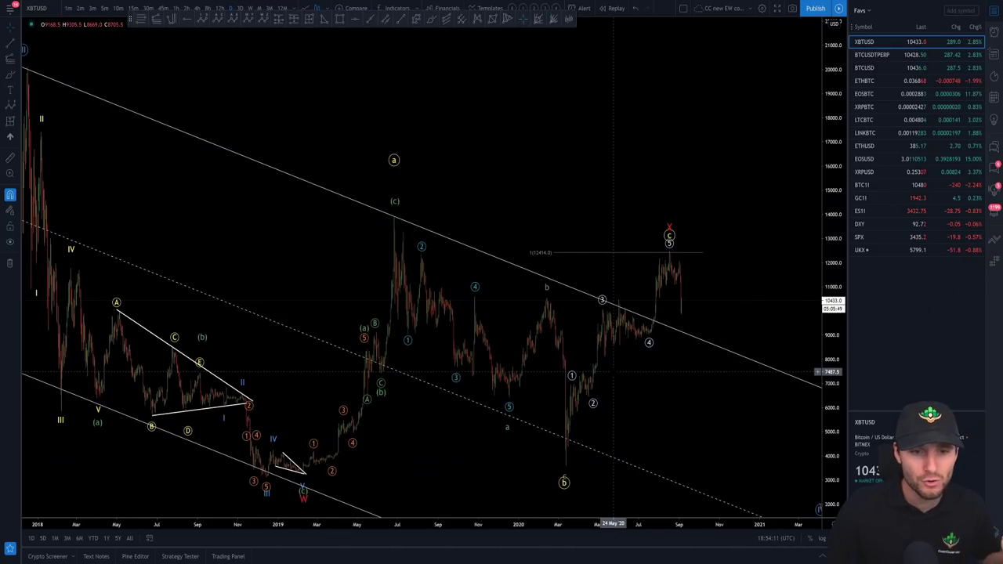
pyautogui.scroll(3, 605, 361)
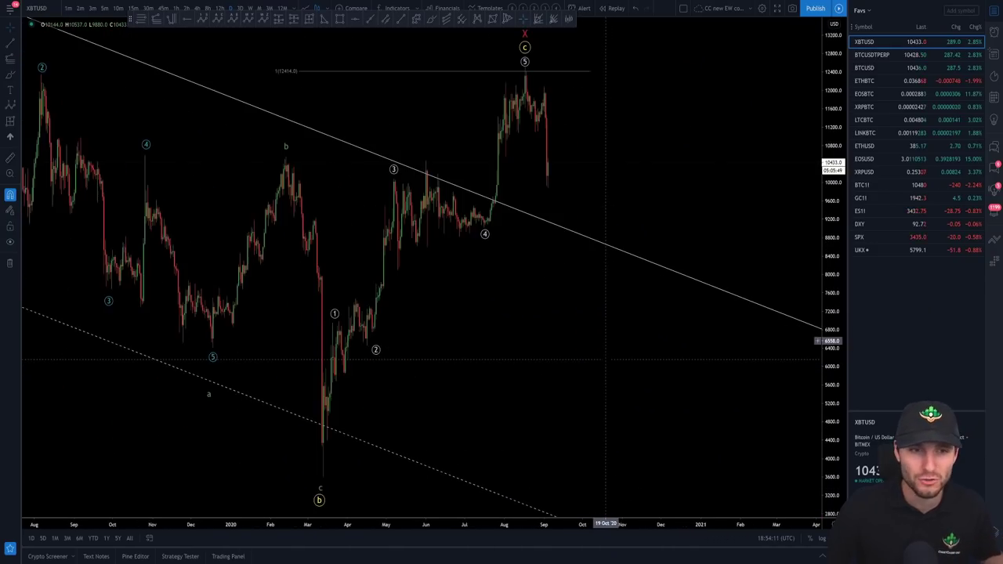
# - Sketch a freehand rise from the early September low to above 13200 around 12 October 2020, and delete it
pyautogui.hotkey('alt', 't')
pyautogui.moveTo(547, 174); pyautogui.dragTo(595, 32)
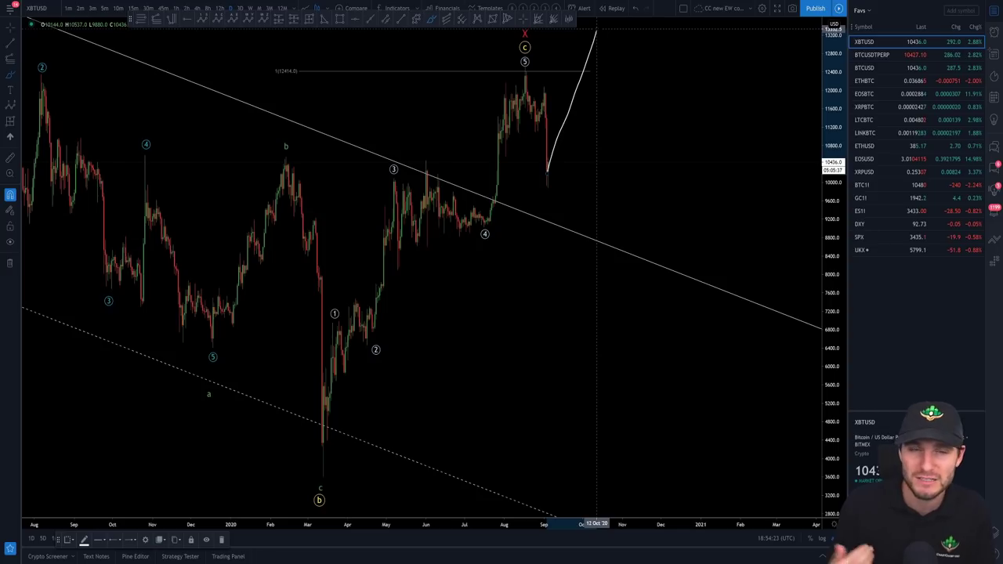
pyautogui.press('Delete')
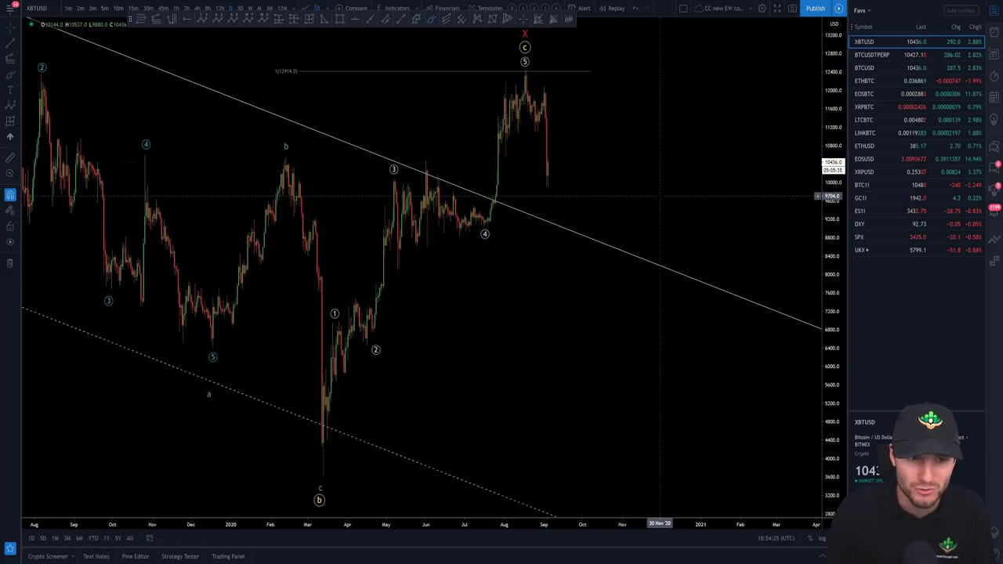
# - Sketch a stepped freehand rise from the latest candle to about 12739, undo it, and sketch a shorter rise flattening near 11146
pyautogui.scroll(-3, 659, 196)
pyautogui.scroll(5, 780, 196)
pyautogui.click(431, 22)
pyautogui.moveTo(604, 162)
pyautogui.mouseDown()
pyautogui.moveTo(619, 116)
pyautogui.moveTo(633, 118)
pyautogui.moveTo(655, 94)
pyautogui.moveTo(667, 56)
pyautogui.mouseUp()
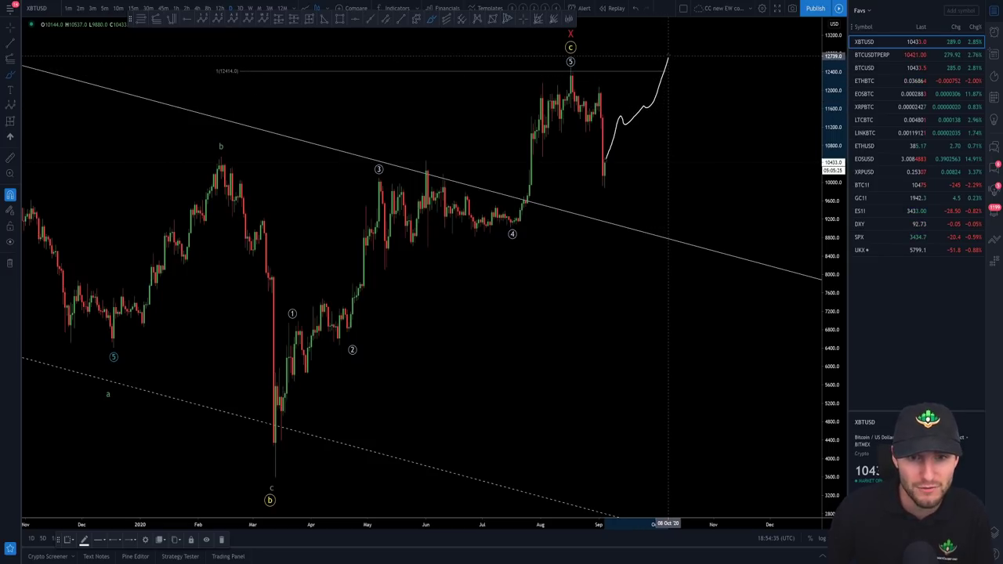
pyautogui.hotkey('ctrl', 'z')
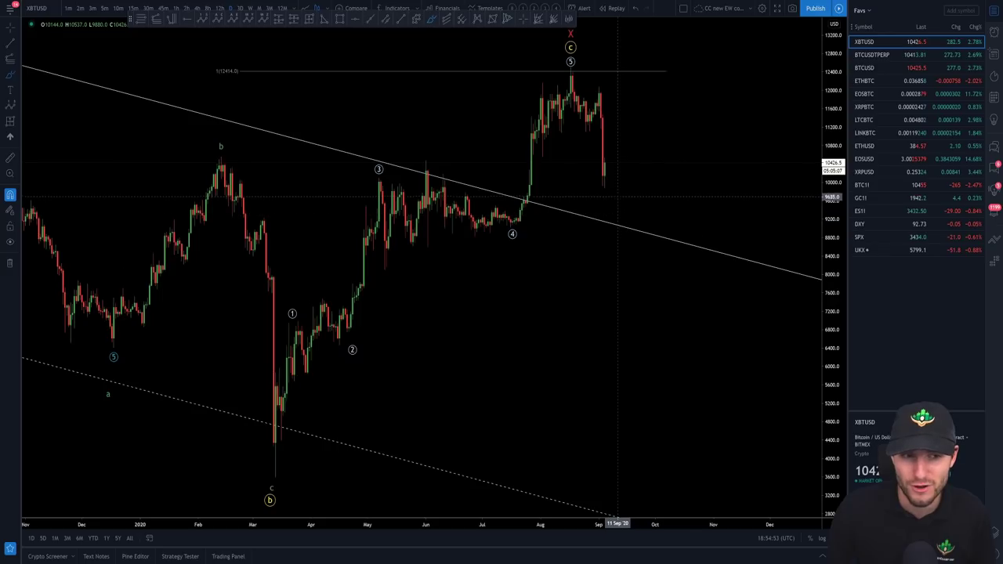
pyautogui.moveTo(603, 164); pyautogui.dragTo(636, 129)
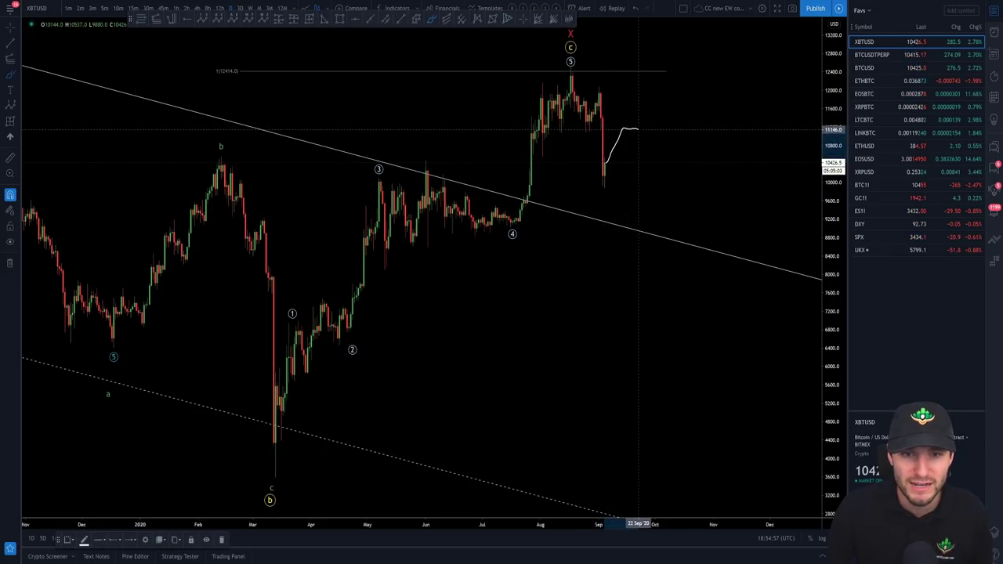
# - Review the latest posts in Discord's calls channel, and return to the 15-minute XBTUSD chart to examine the XABCD pattern
pyautogui.press('super+Tab')
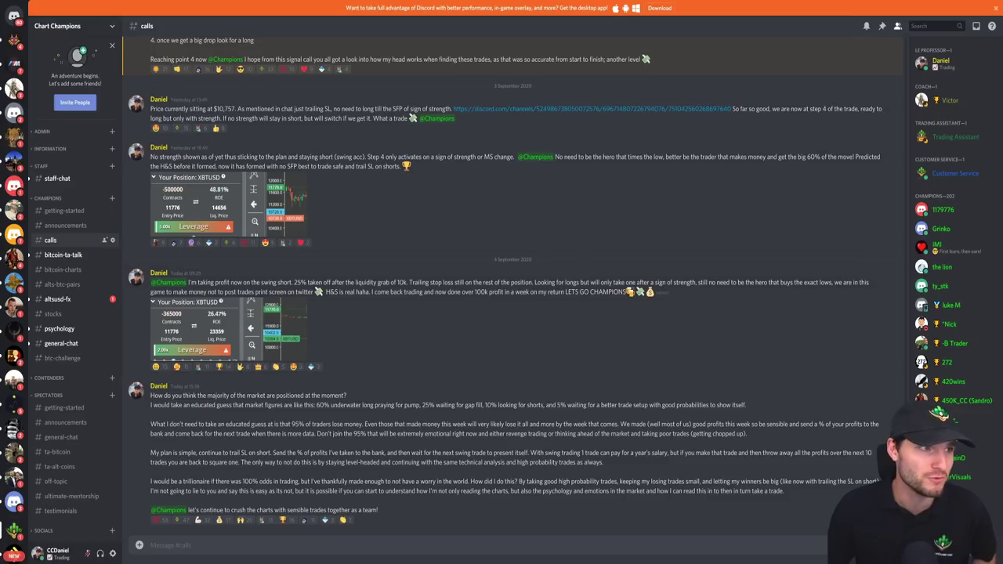
pyautogui.press('super+Tab')
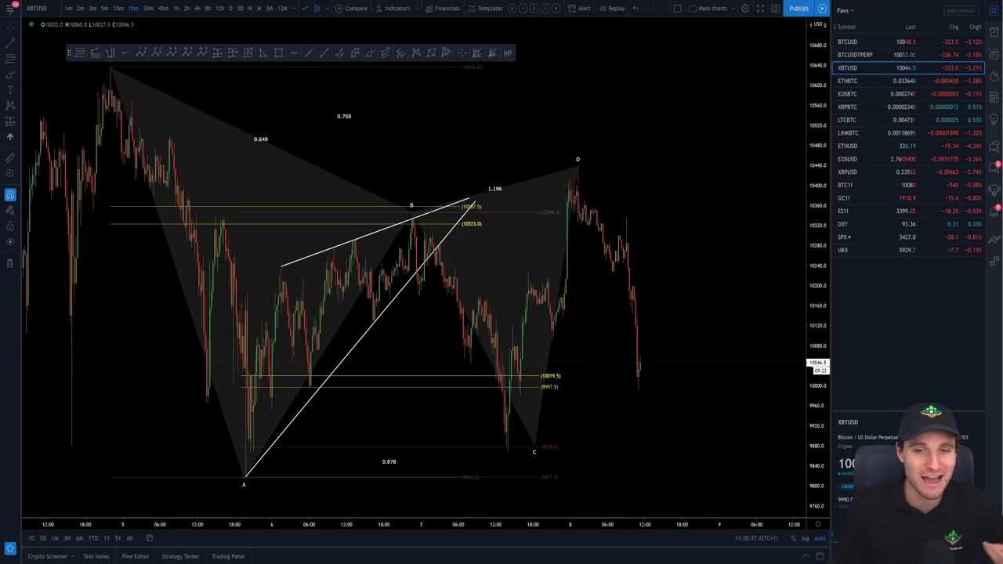
pyautogui.scroll(-1, 232, 436)
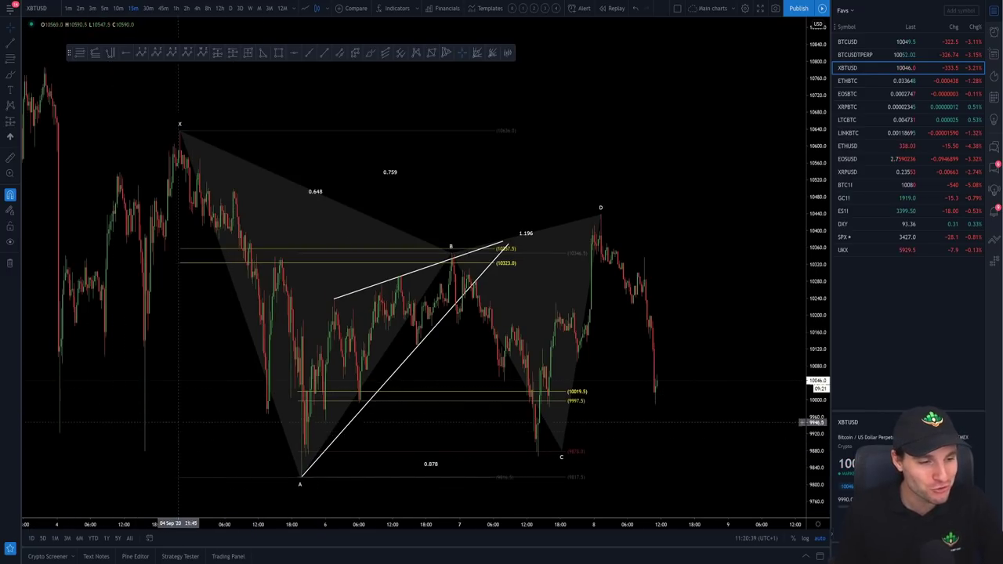
pyautogui.scroll(1, 560, 402)
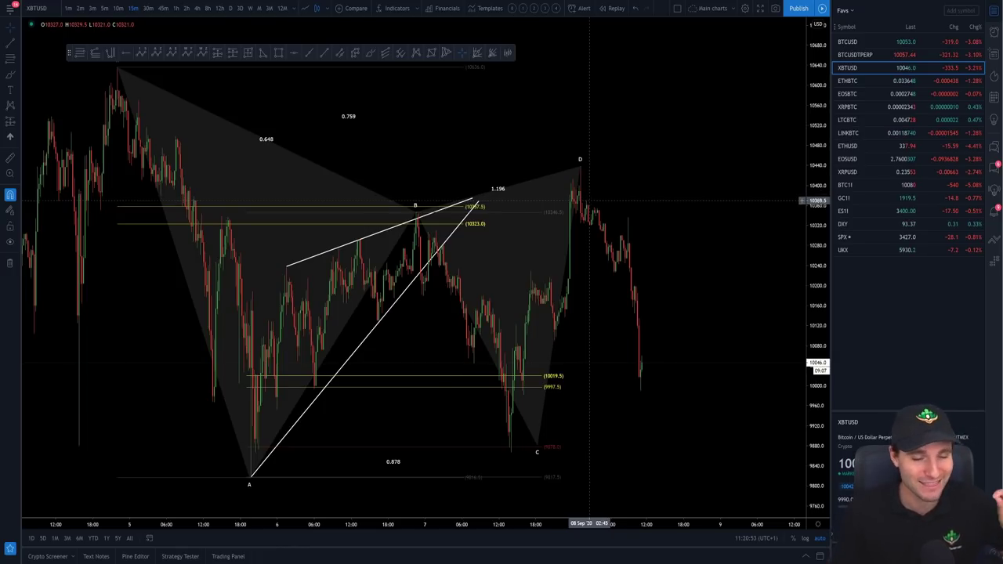
pyautogui.moveTo(677, 237); pyautogui.dragTo(684, 237)
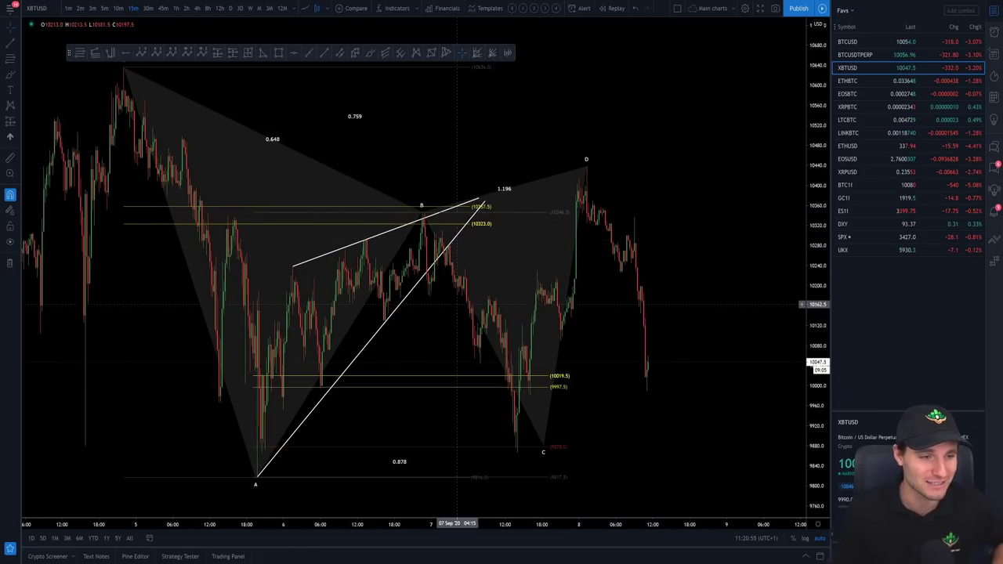
# - Switch to Discord's bitcoin-charts channel and enlarge the rising wedge, wedge breakdown and XABCD pattern screenshots one after another
pyautogui.hotkey('alt', 'Tab')
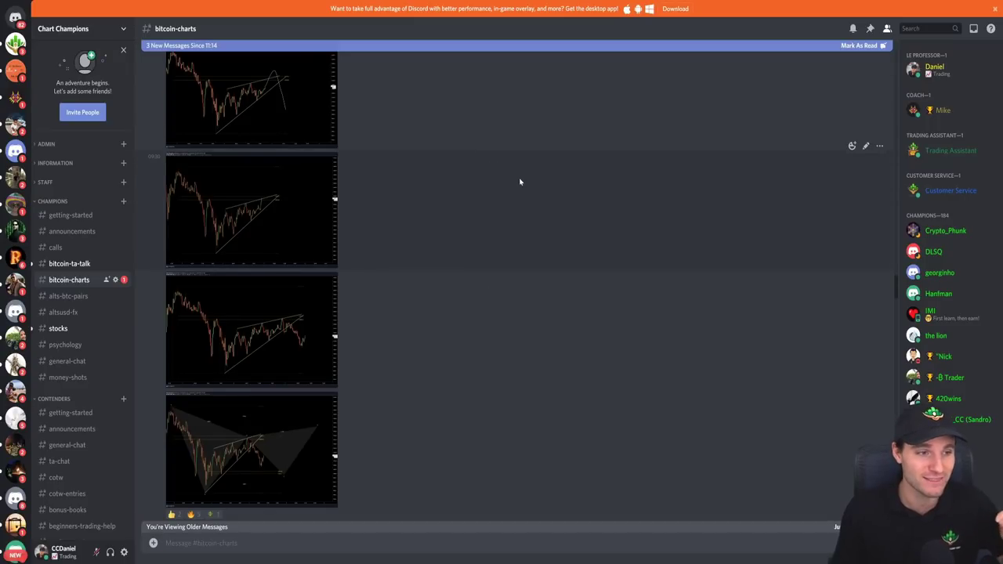
pyautogui.click(263, 213)
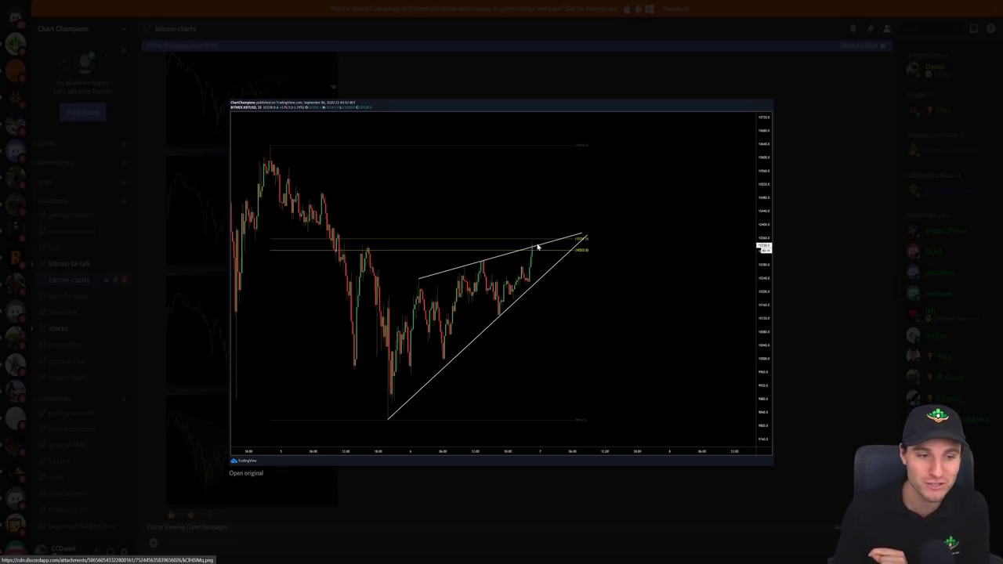
pyautogui.click(805, 285)
pyautogui.click(287, 321)
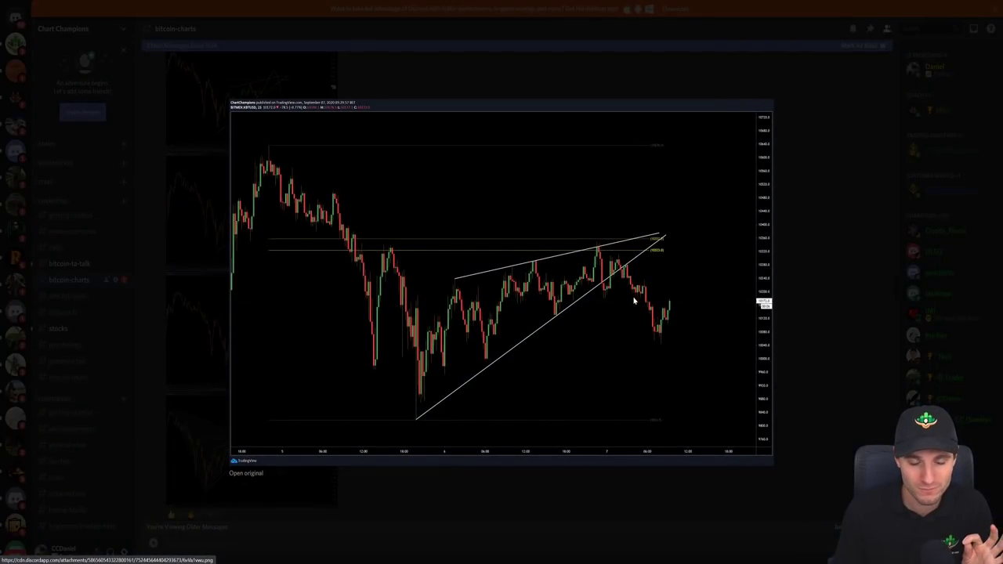
pyautogui.click(831, 353)
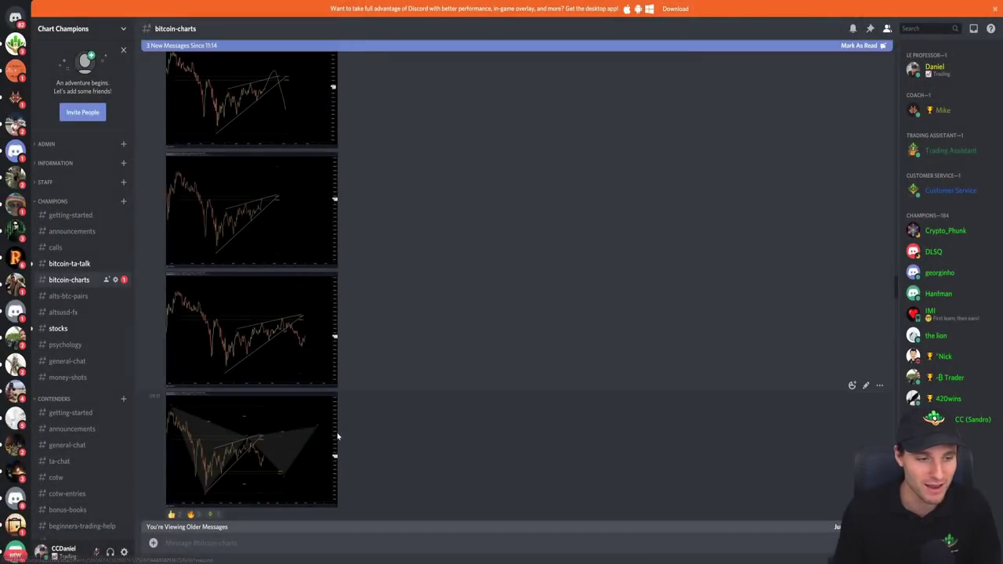
pyautogui.click(286, 439)
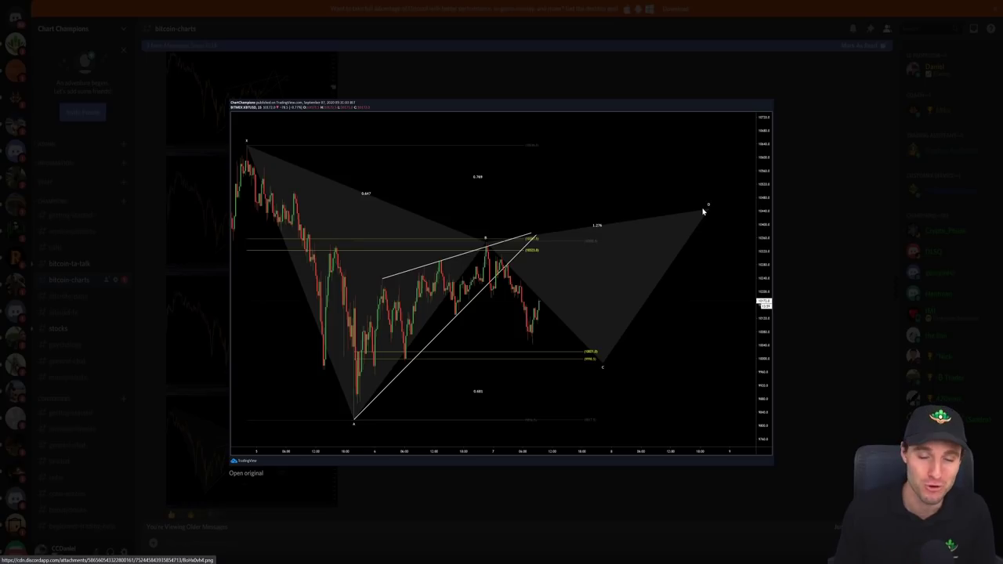
pyautogui.click(811, 286)
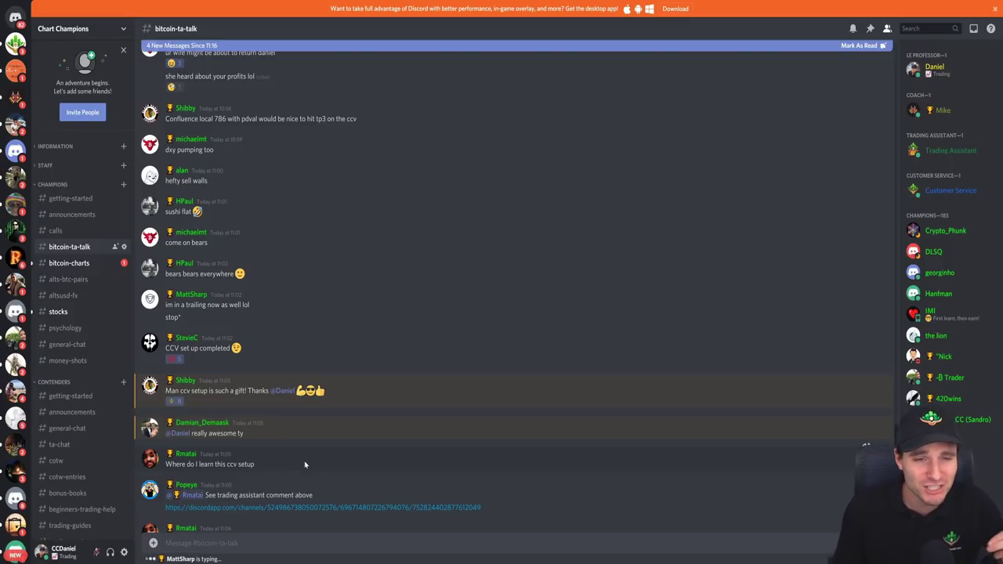
# - Open the money-shots channel, enlarge the BTCUSD long and short trade result cards, and browse the posts below them
pyautogui.click(67, 360)
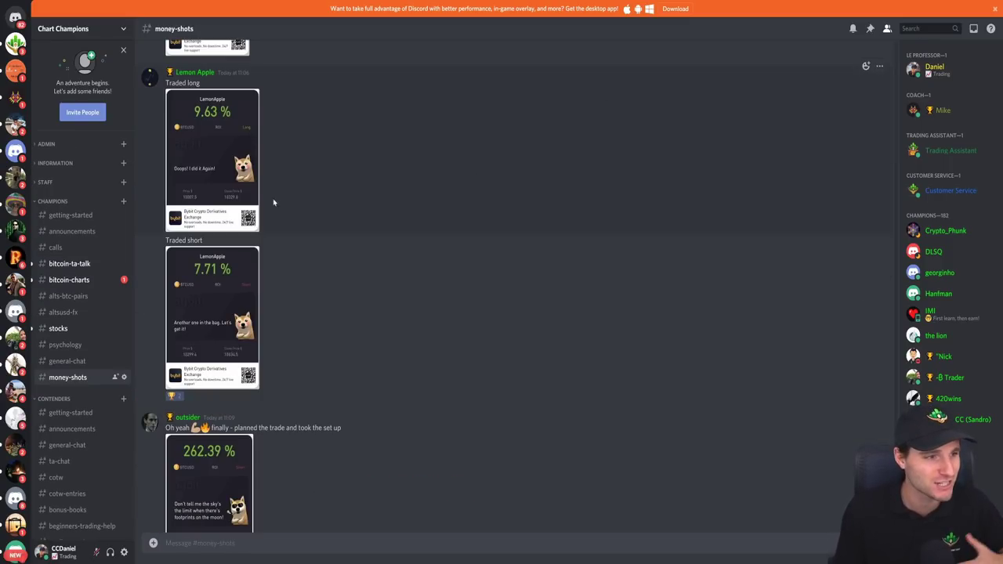
pyautogui.click(230, 199)
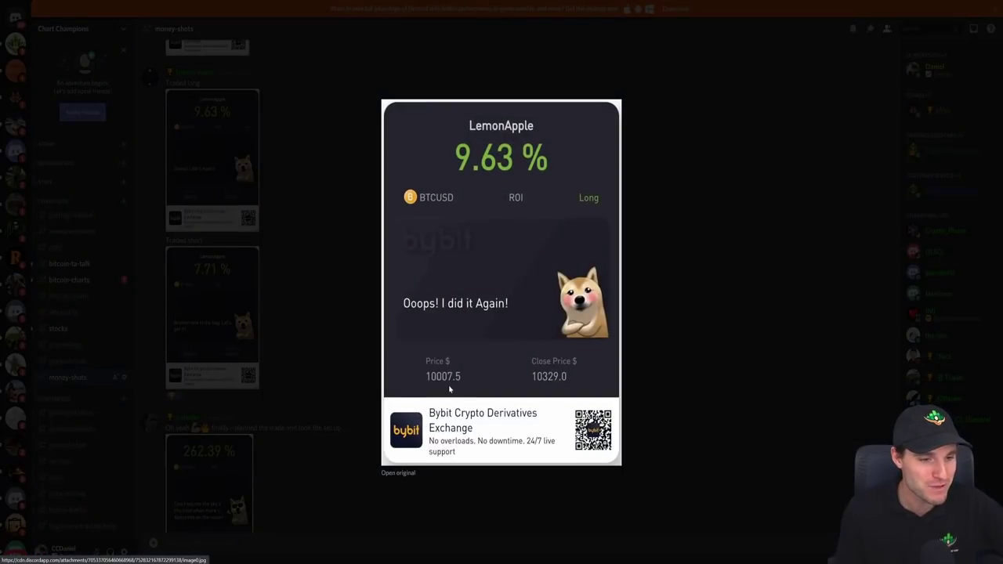
pyautogui.click(723, 334)
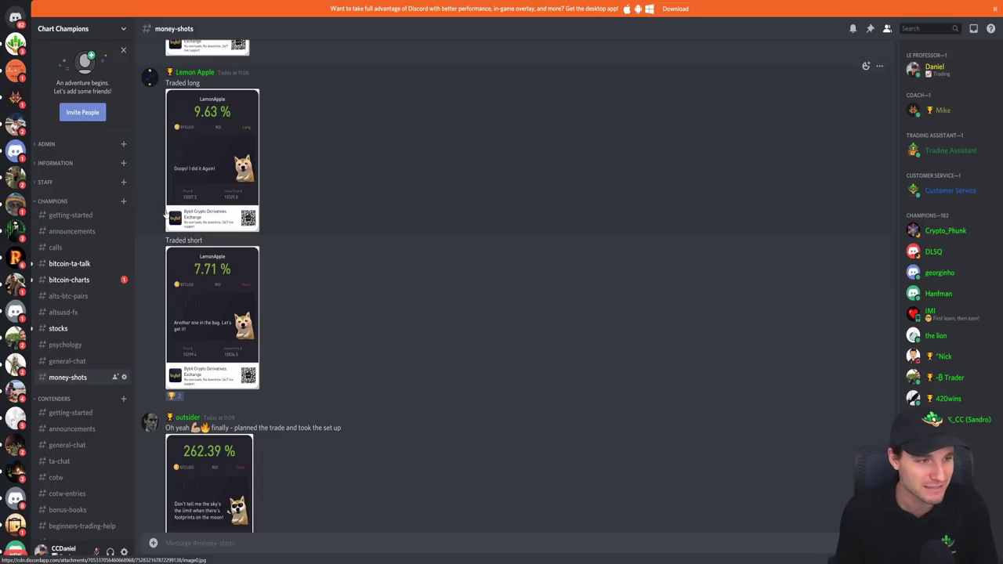
pyautogui.click(202, 209)
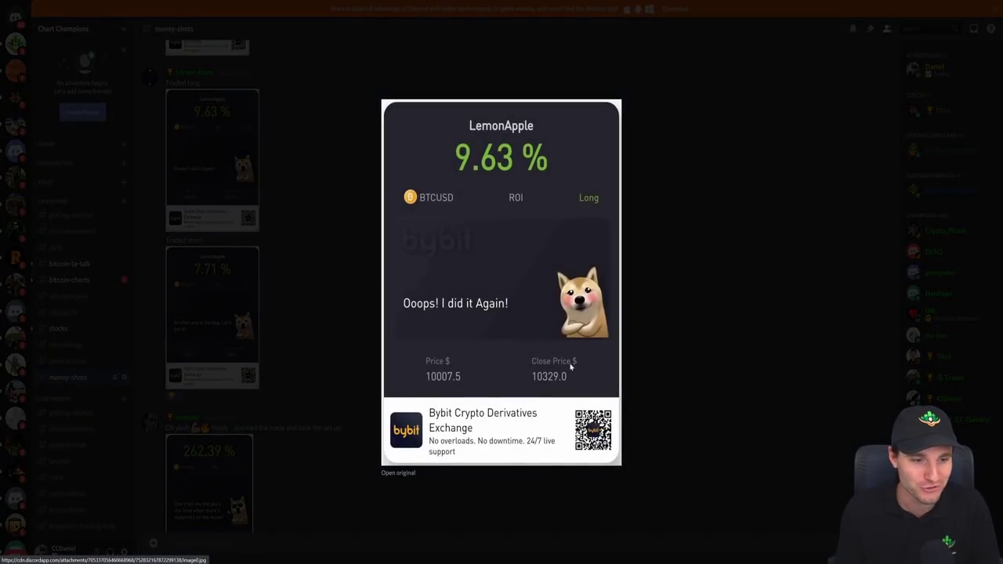
pyautogui.click(368, 349)
pyautogui.click(210, 314)
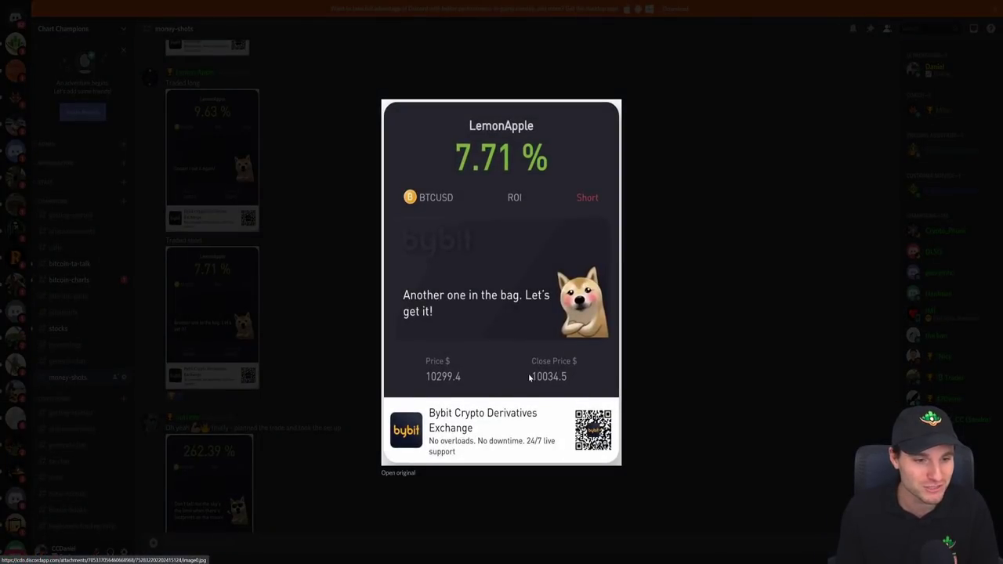
pyautogui.click(687, 356)
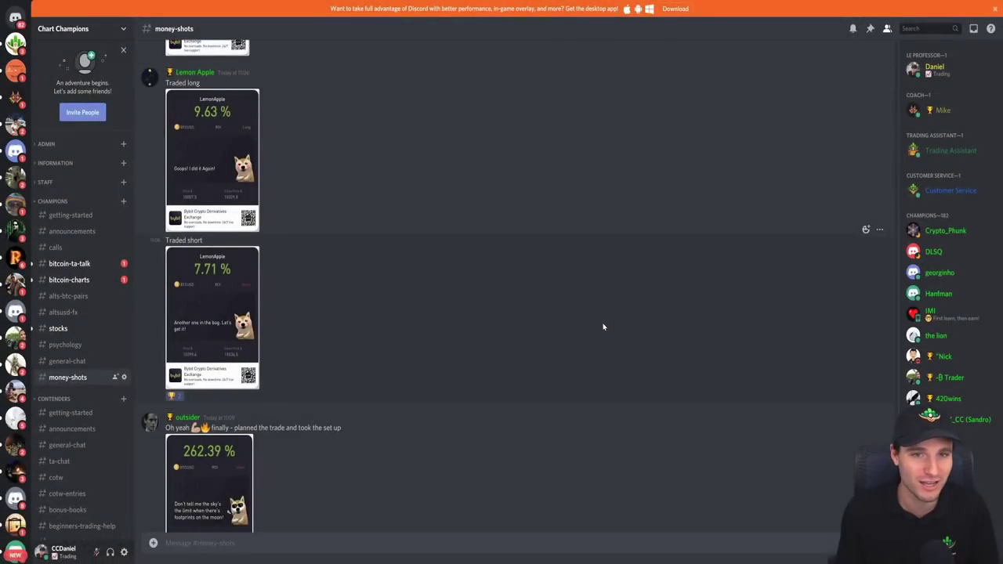
pyautogui.scroll(-3, 490, 300)
pyautogui.scroll(-3, 491, 302)
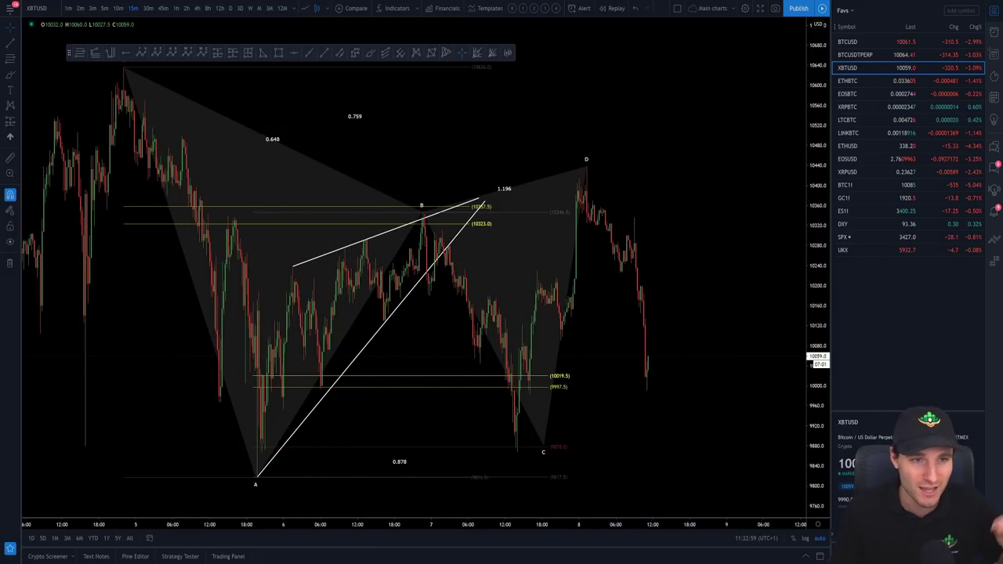
# - Review the 14/07/2020 messages in Discord's bitcoin-ta-talk channel, and return to the daily XBTUSD chart's wave count from 2018 onward
pyautogui.hotkey('alt', 'Tab')
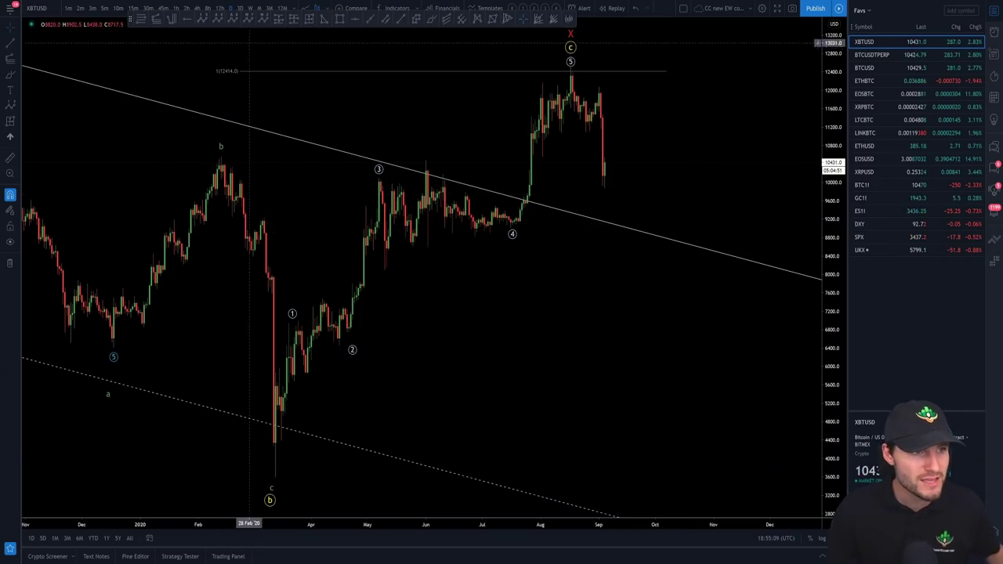
pyautogui.scroll(-3, 674, 310)
pyautogui.scroll(-3, 674, 309)
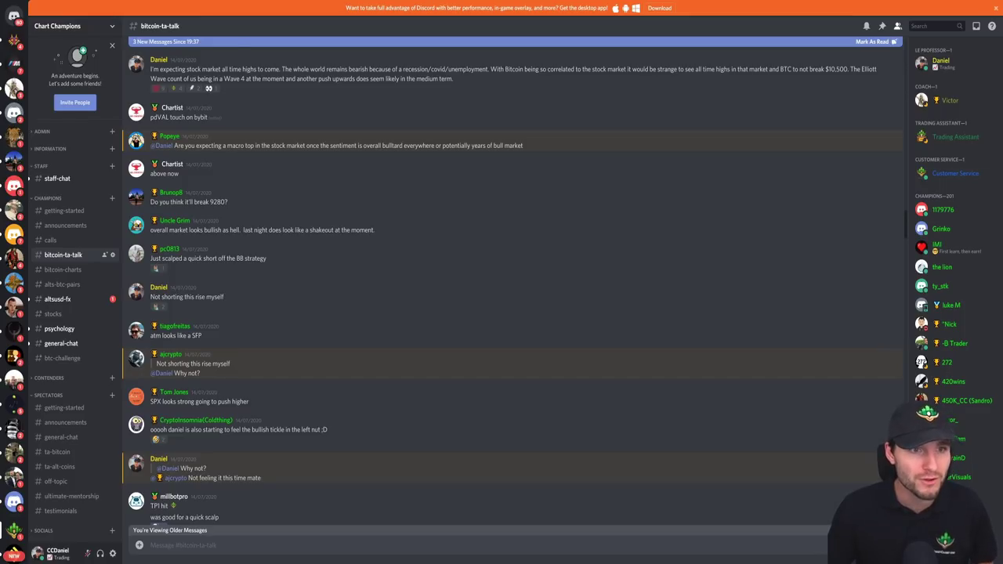
pyautogui.scroll(-10, 536, 212)
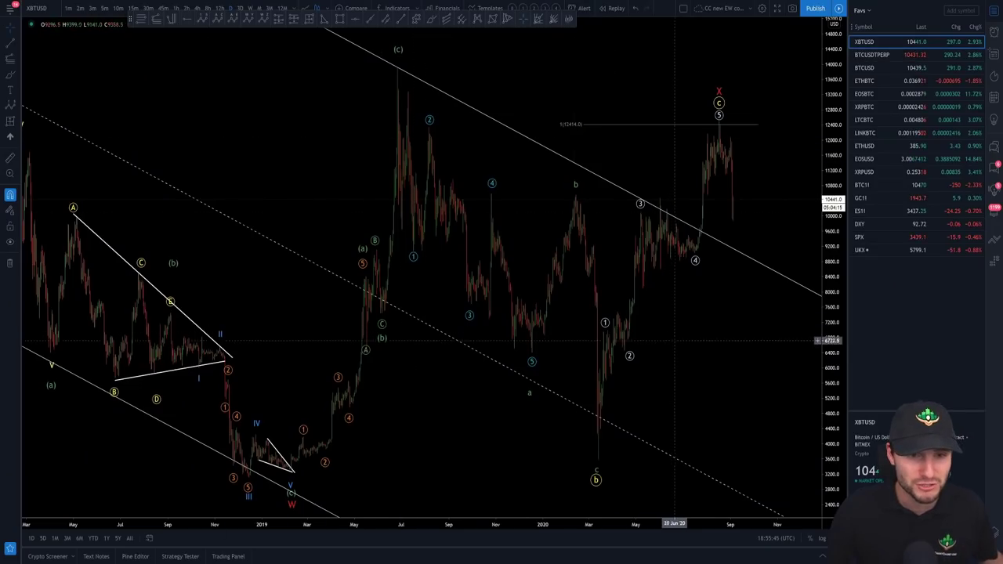
pyautogui.scroll(-3, 807, 444)
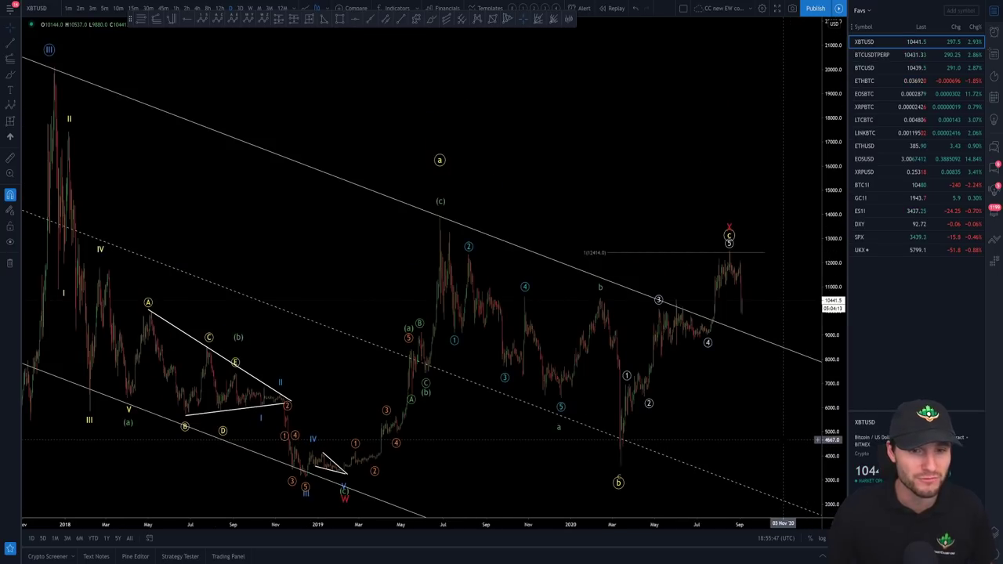